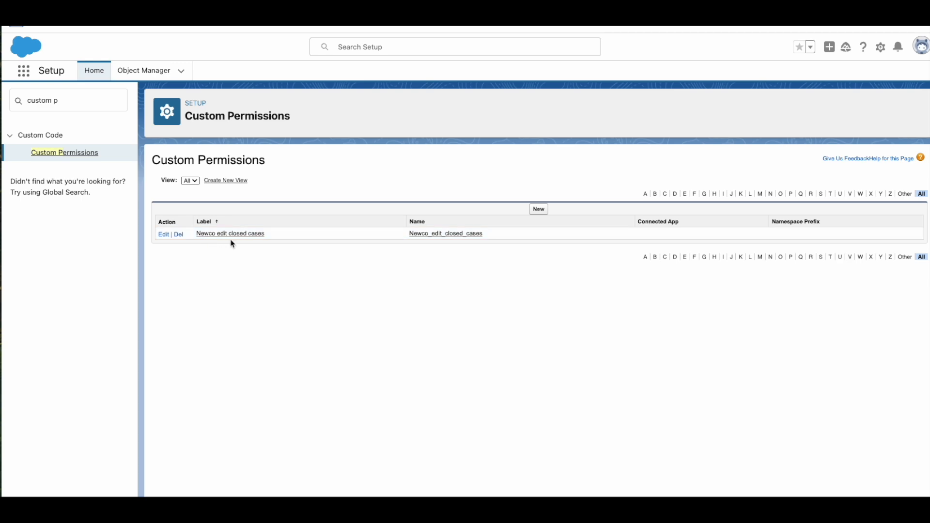
Create and save a custom permission labelled "Newco Send Survey" with the name Newco_Send_Survey.
left_click(537, 211)
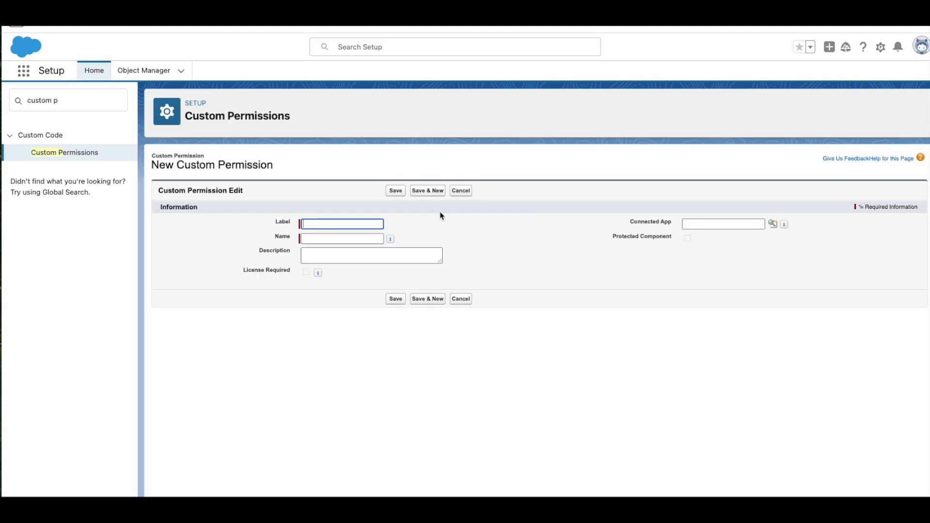
type("Newco Send Survey")
key("Tab")
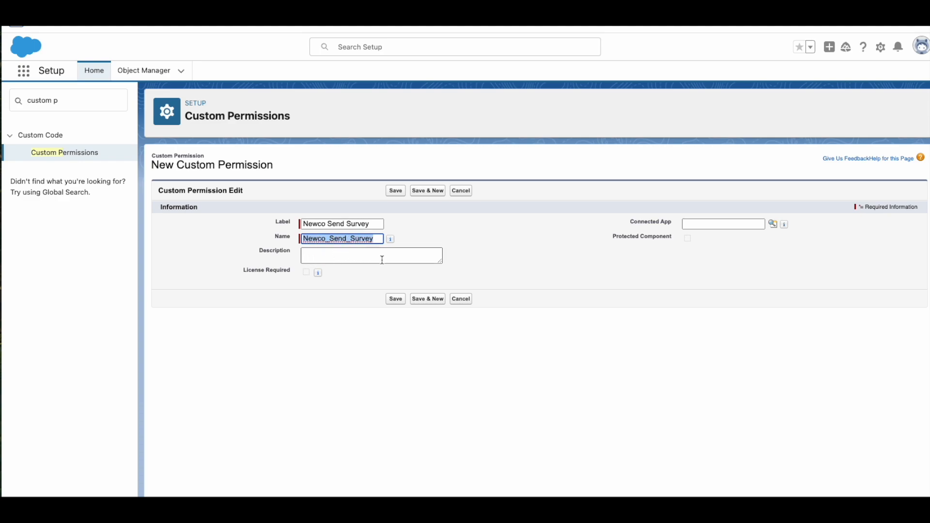
left_click(395, 299)
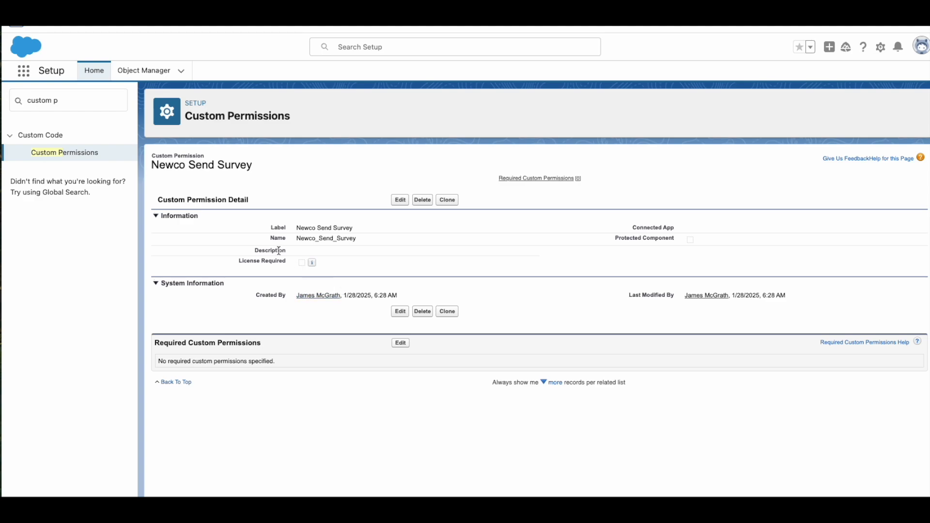
Find the permission sets in Setup and open the "Newco Case Manager permission" set.
left_click(70, 103)
key("ctrl+a")
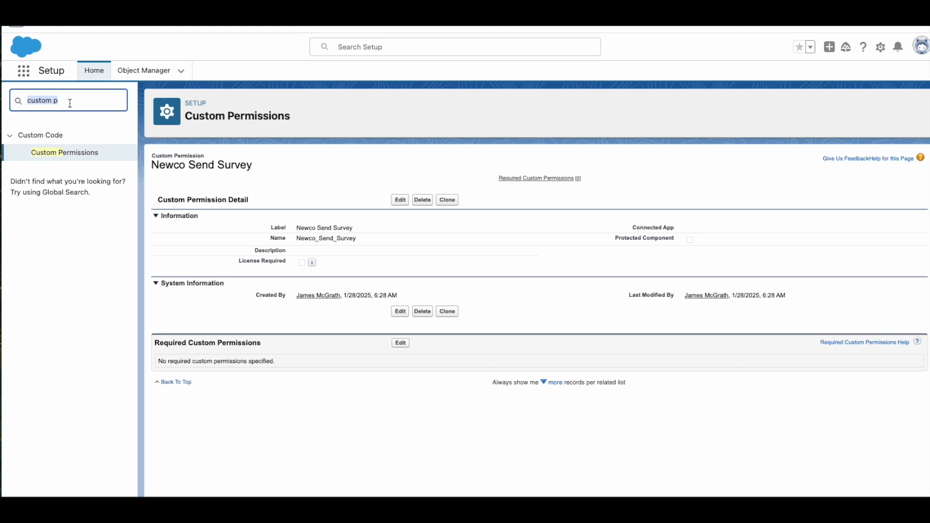
type("perm")
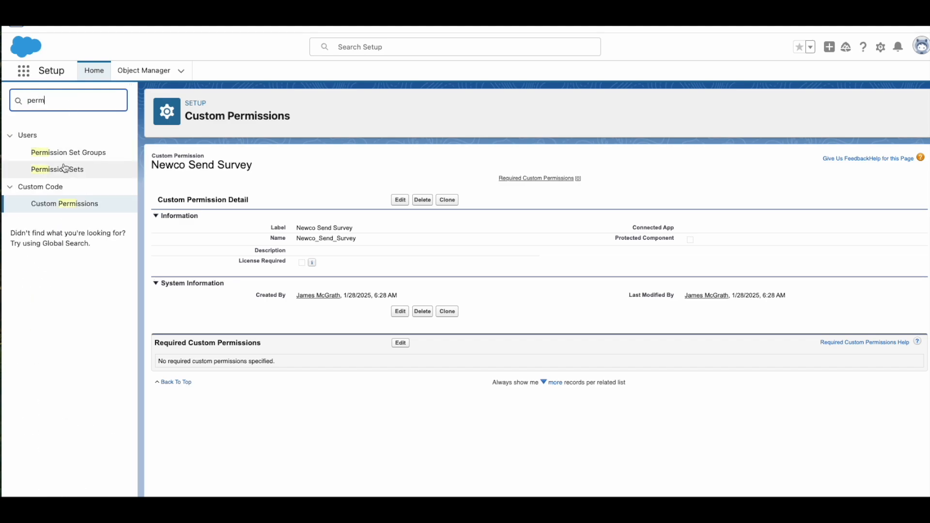
left_click(63, 169)
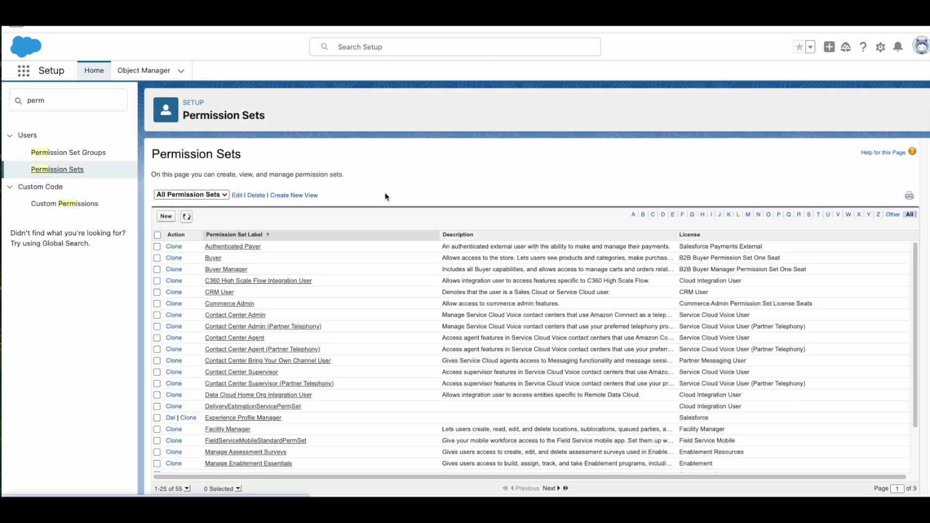
scroll(349, 293, "down", 2)
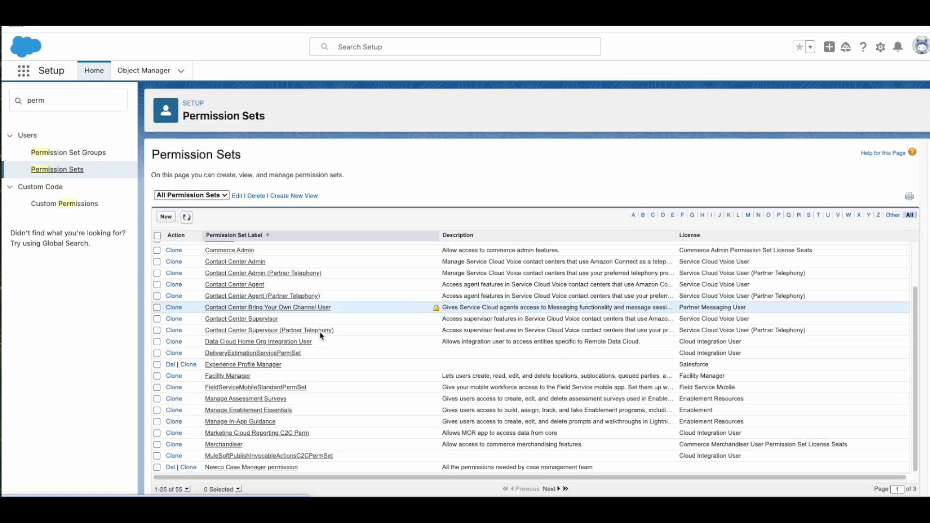
left_click(258, 467)
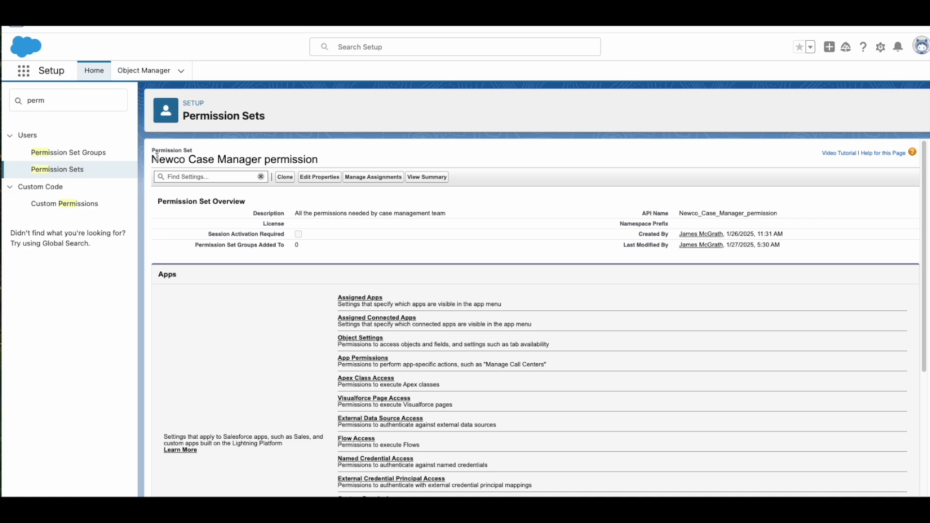
Enable the Newco Send Survey custom permission in this permission set and save the selection.
left_click(191, 178)
type("custom")
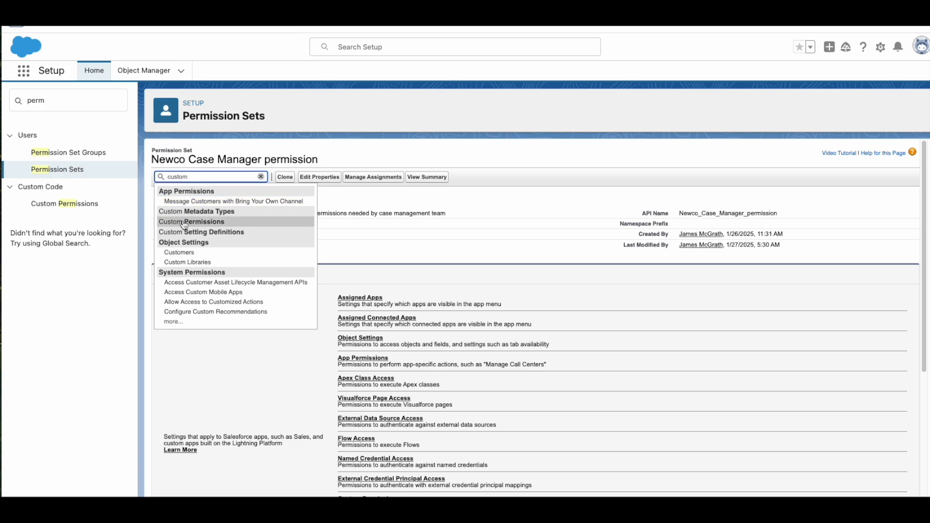
left_click(198, 221)
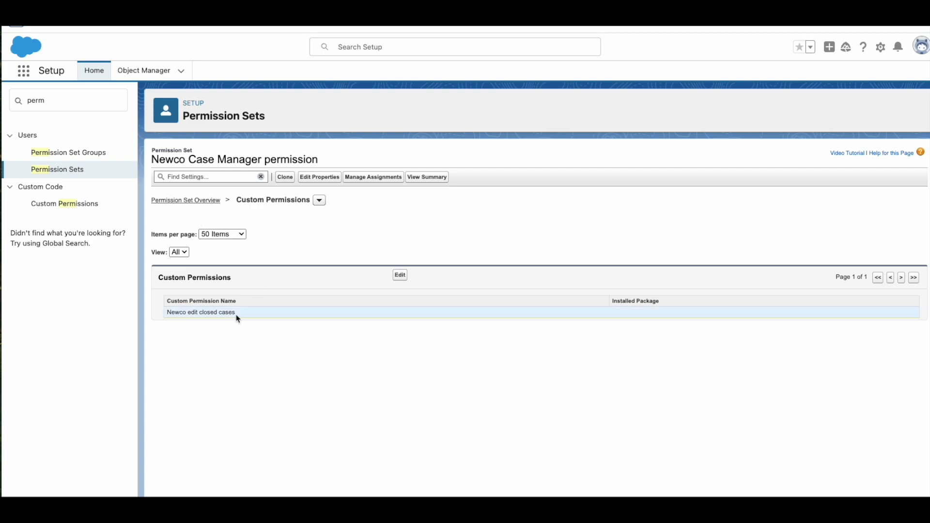
left_click(400, 275)
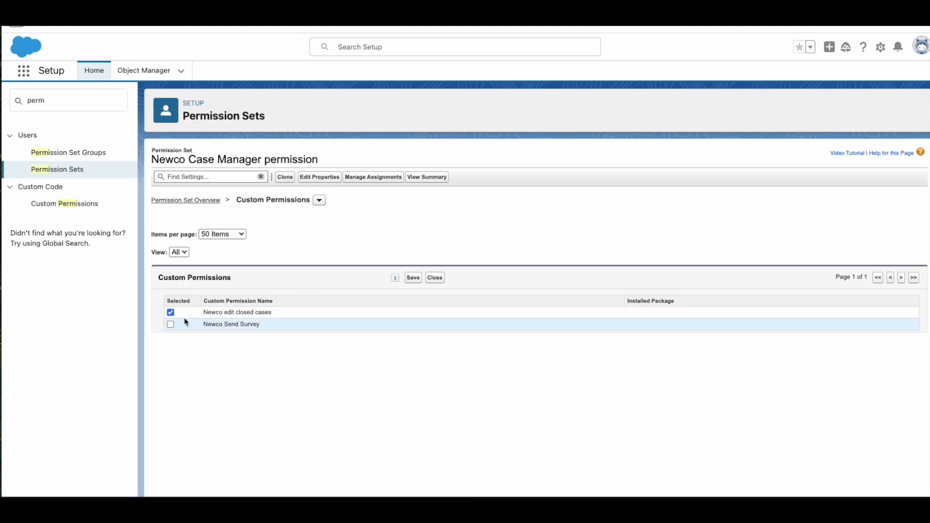
left_click(171, 324)
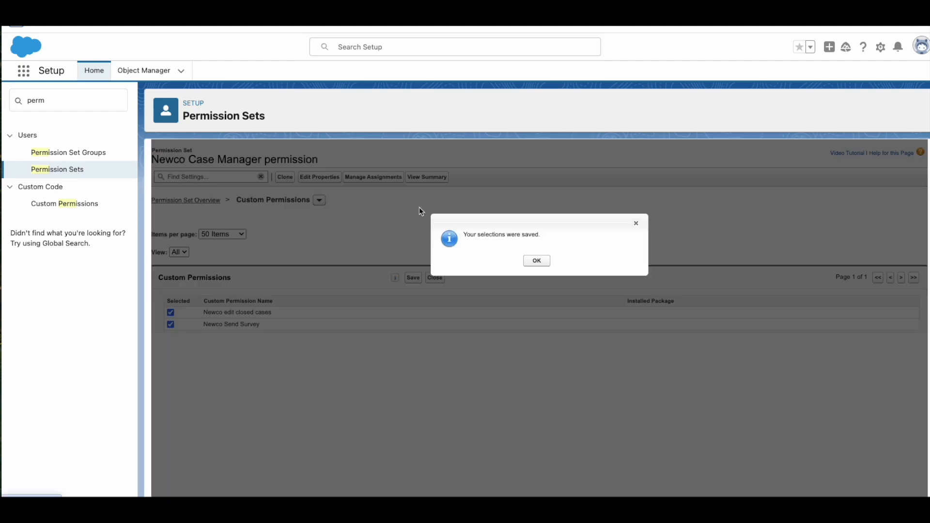
left_click(536, 261)
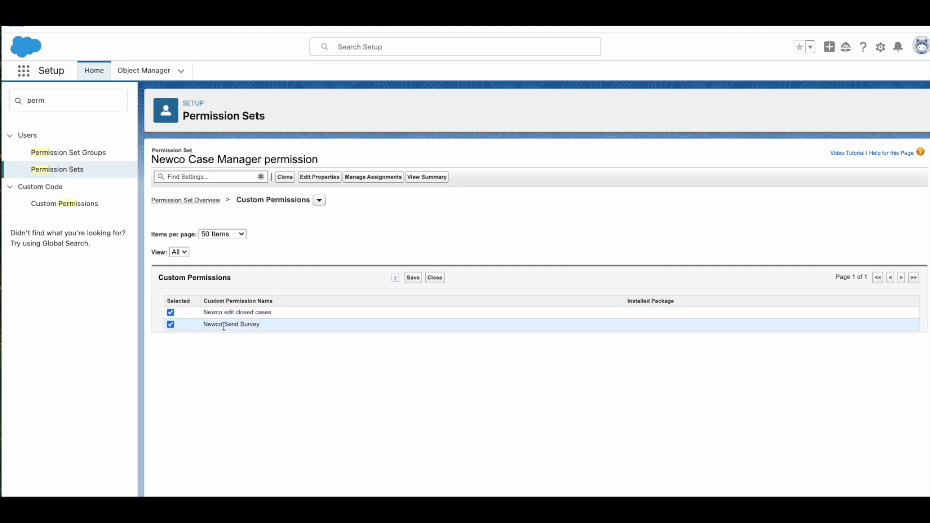
Find the Case object in the Object Manager and open its setup.
left_click(79, 104)
double_click(79, 104)
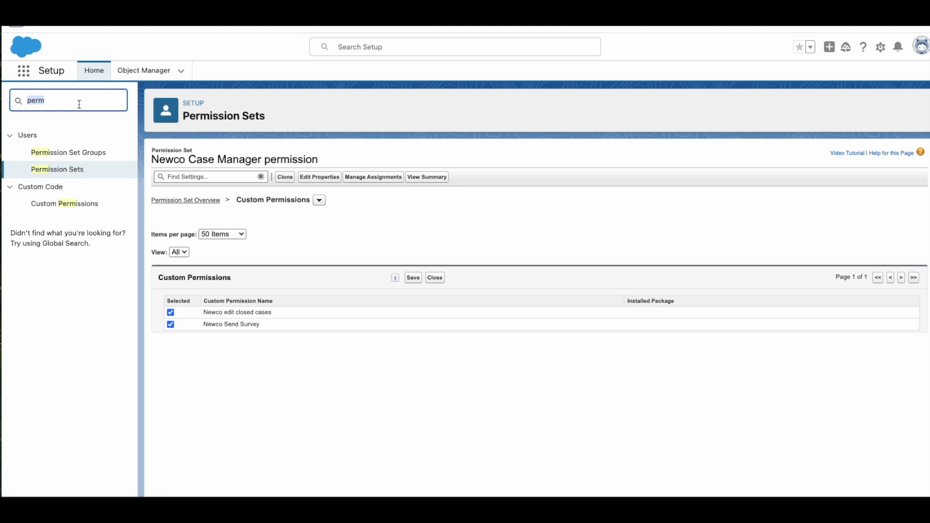
type("object")
left_click(72, 151)
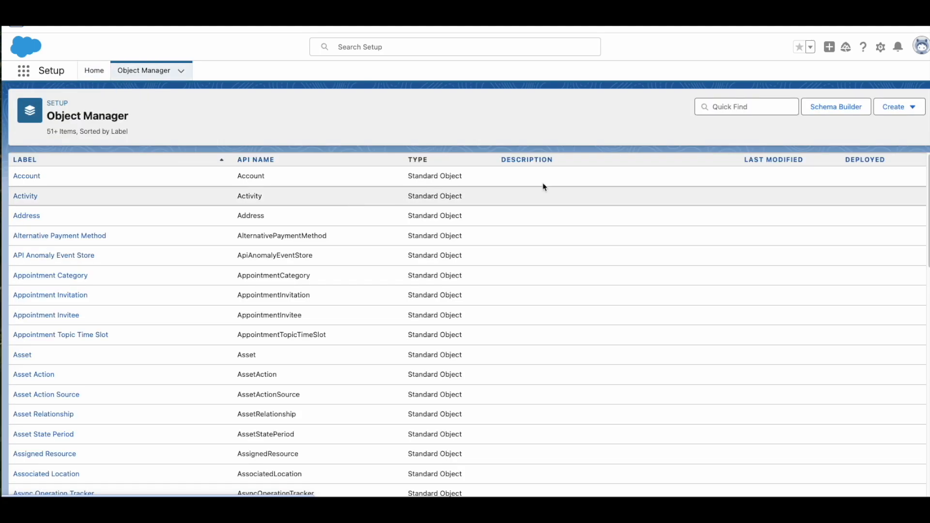
left_click(716, 107)
type("case")
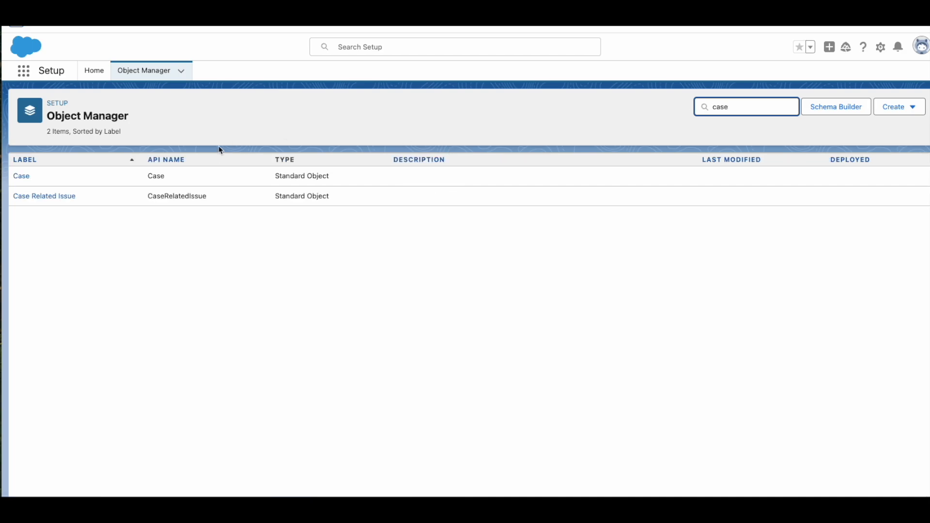
left_click(21, 177)
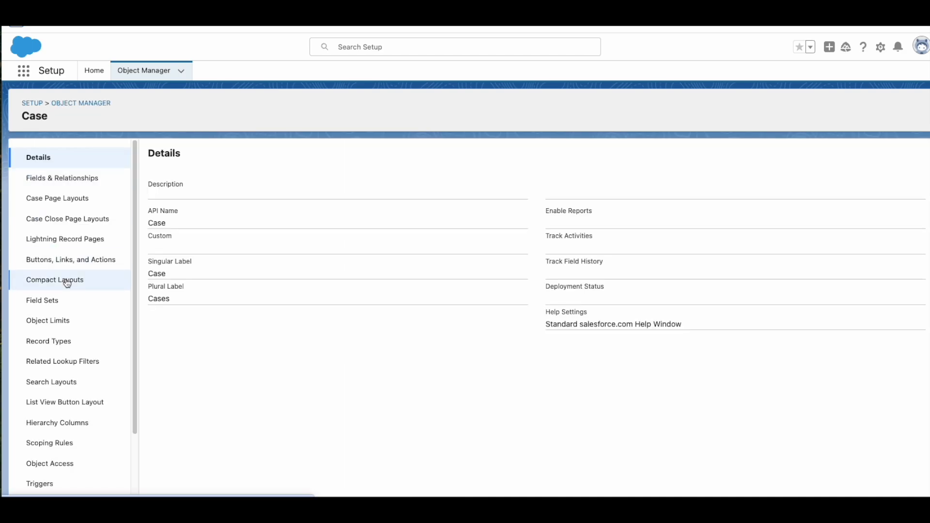
Open the Case validation rule Edit_closed_cases for editing.
scroll(68, 318, "down", 2)
left_click(47, 451)
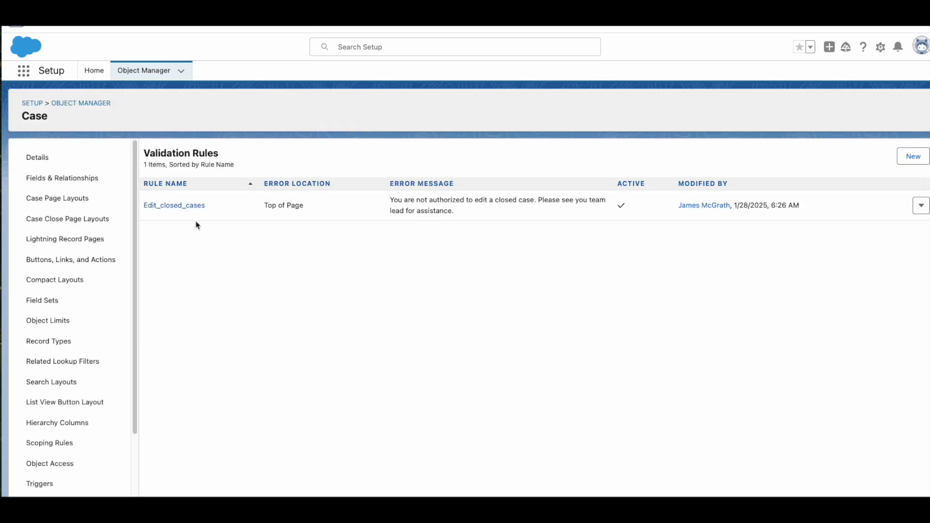
left_click(175, 208)
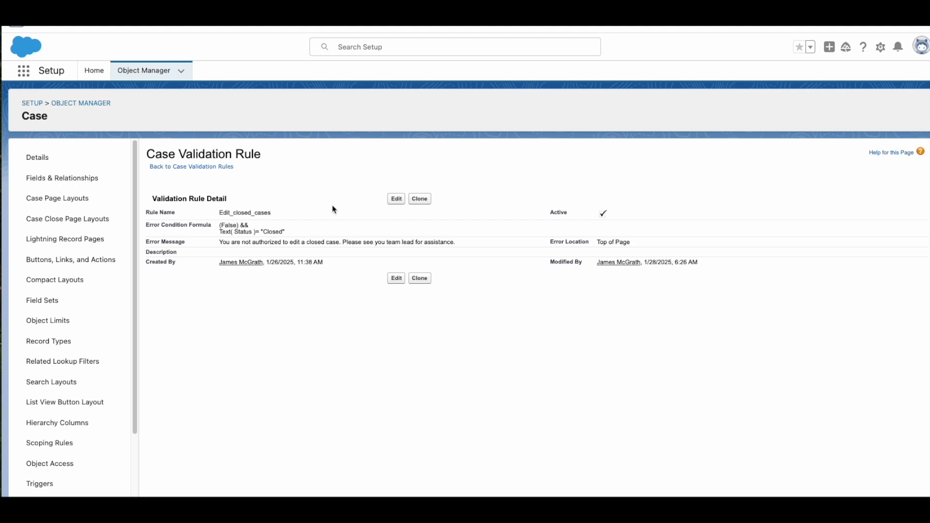
left_click(396, 199)
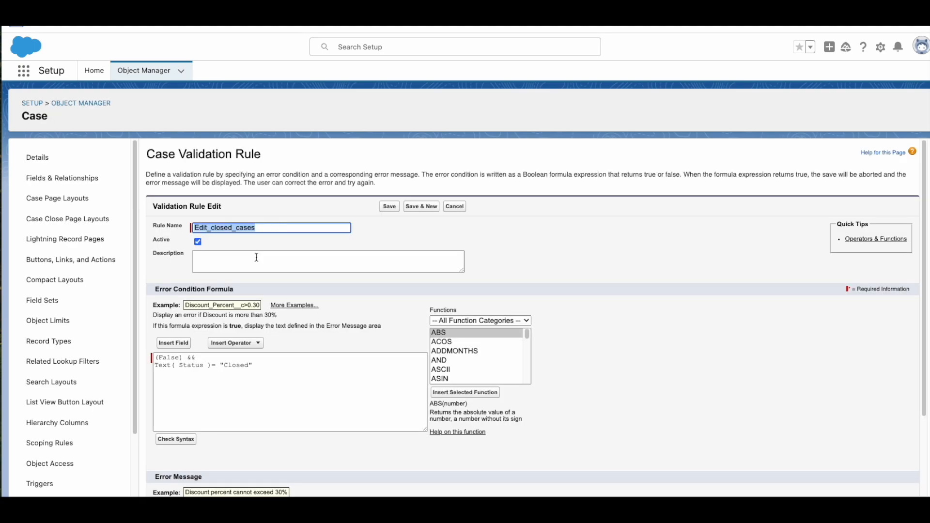
Replace the (False) condition in the error condition formula with the field $Permission.Newco_edit_closed_cases.
left_click(183, 357)
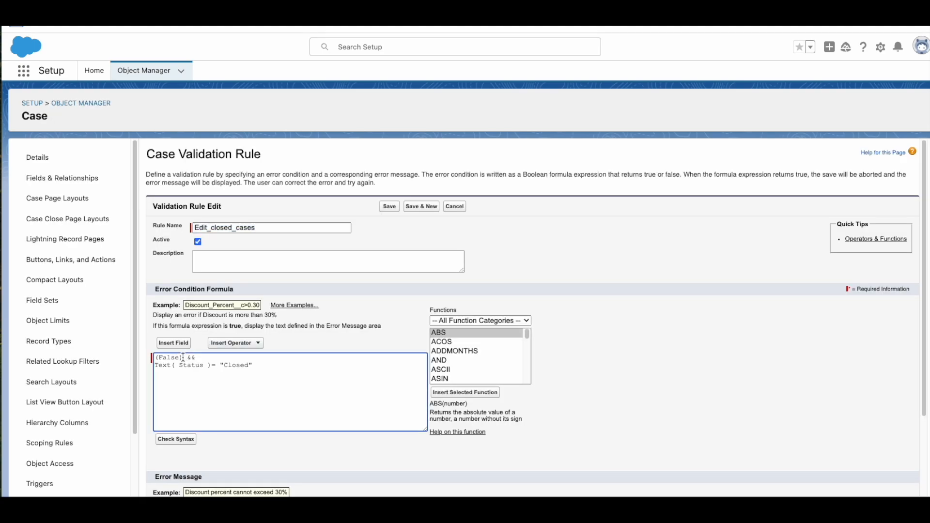
key("BackSpace")
key("BackSpace")
key("BackSpace")
key("BackSpace")
key("BackSpace")
key("BackSpace")
key("BackSpace")
left_click(182, 344)
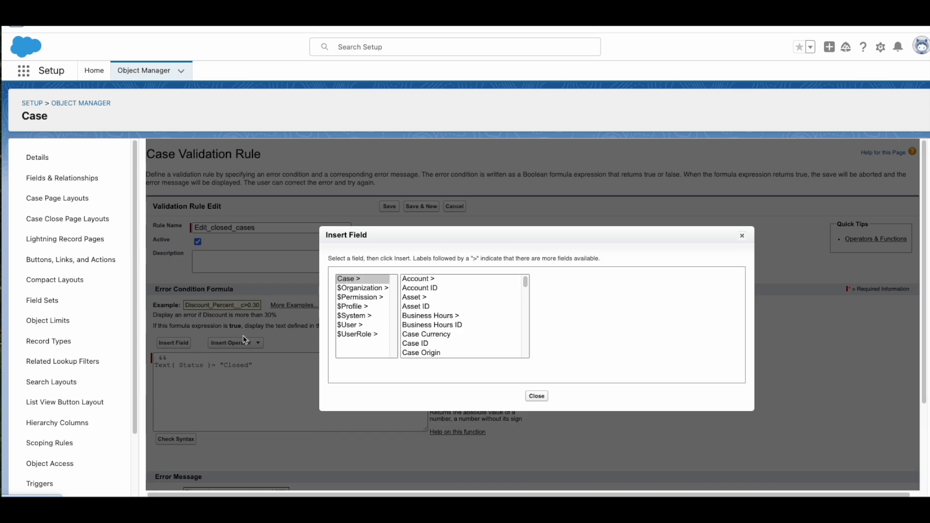
left_click(352, 297)
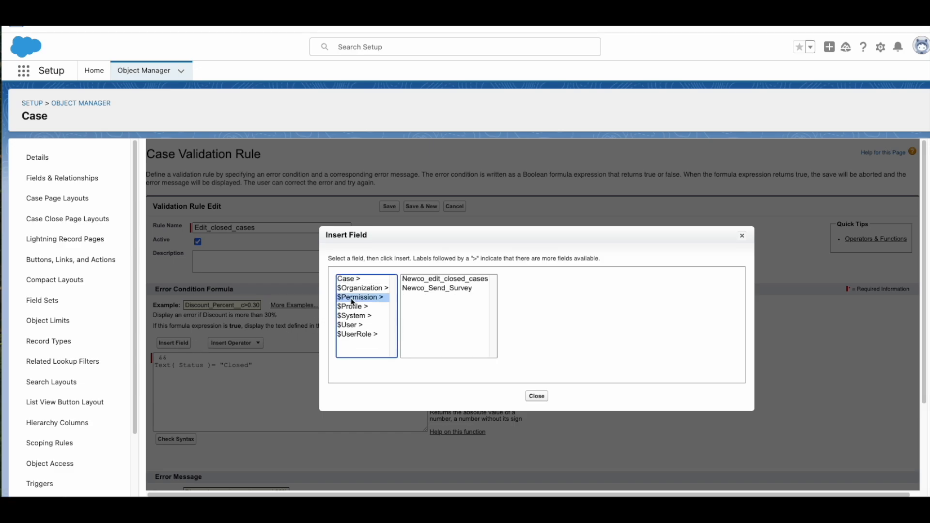
left_click(441, 281)
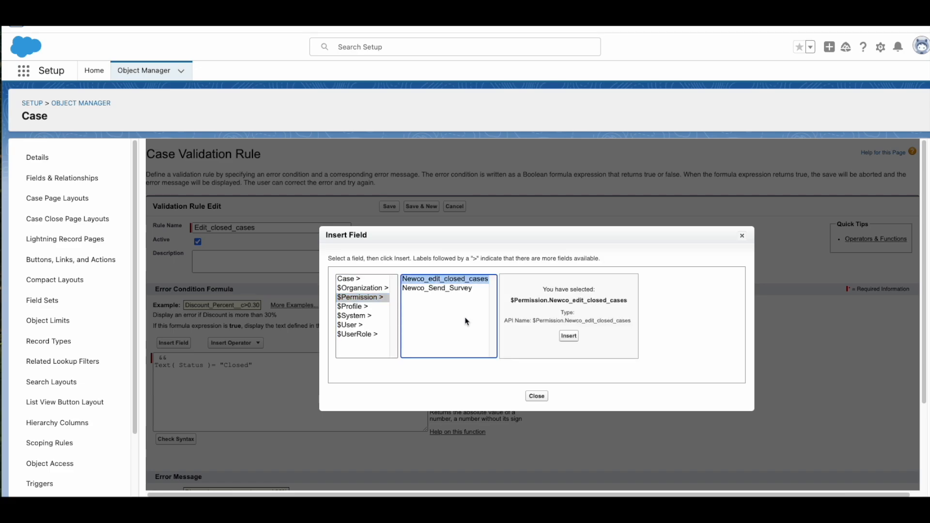
left_click(568, 336)
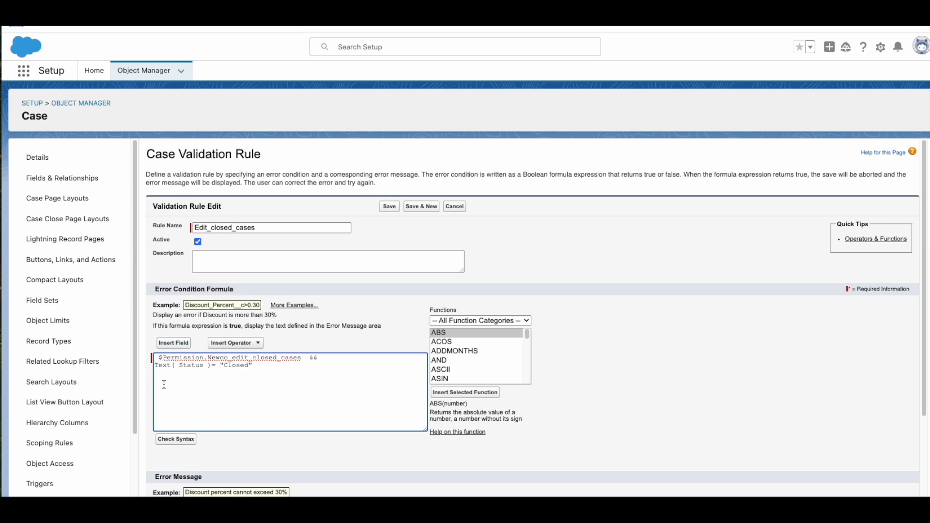
Wrap $Permission.Newco_edit_closed_cases in Not( ), check the formula's syntax and save the validation rule.
left_click(159, 357)
key("BackSpace")
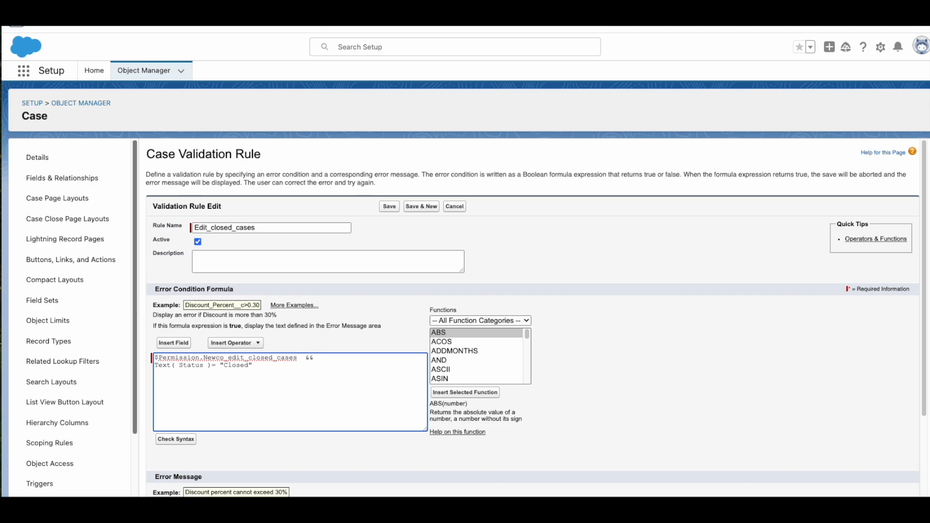
type("Not(")
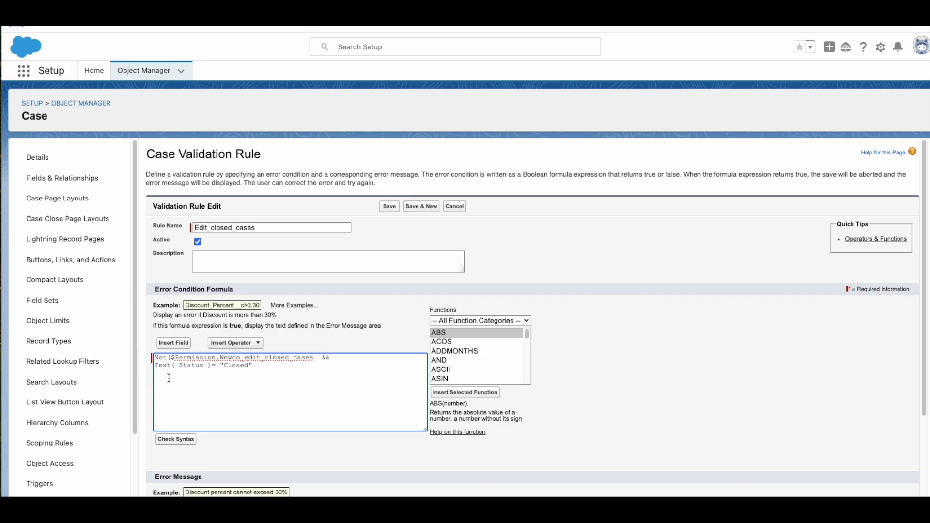
left_click(315, 357)
type(")")
left_click(175, 439)
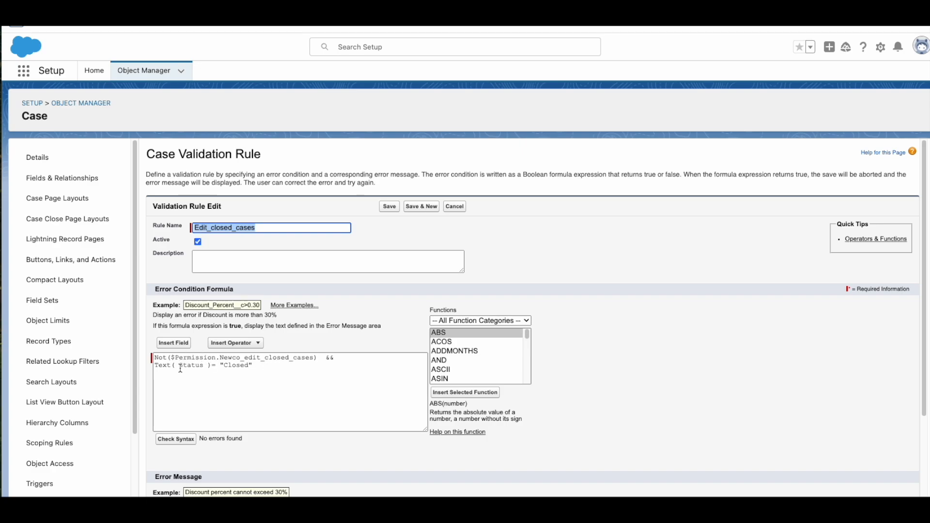
scroll(240, 395, "down", 3)
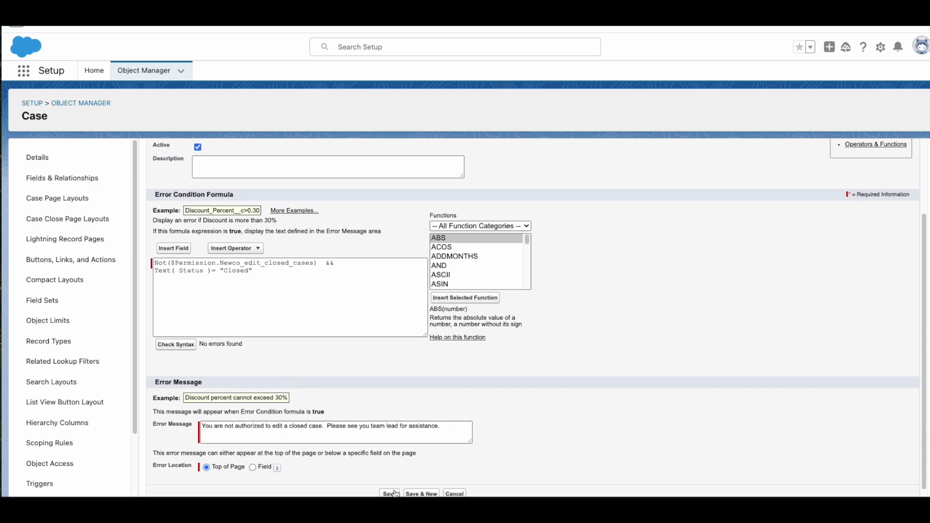
left_click(389, 494)
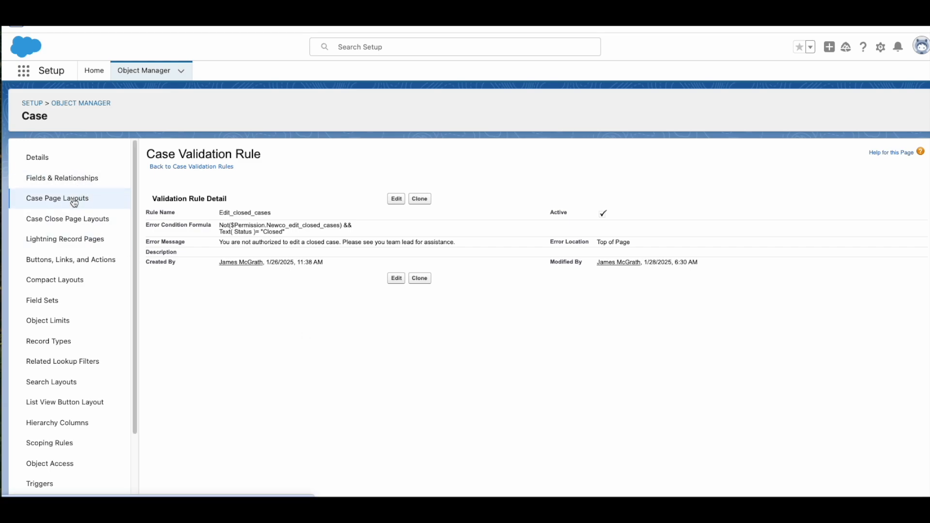
Open the Case object's "Case layout" Lightning record page in the Lightning App Builder.
left_click(56, 240)
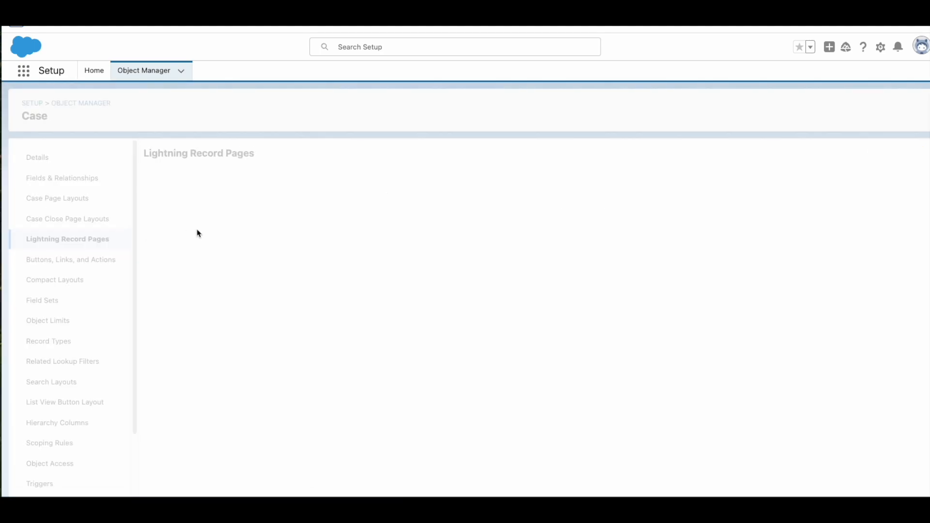
left_click(168, 202)
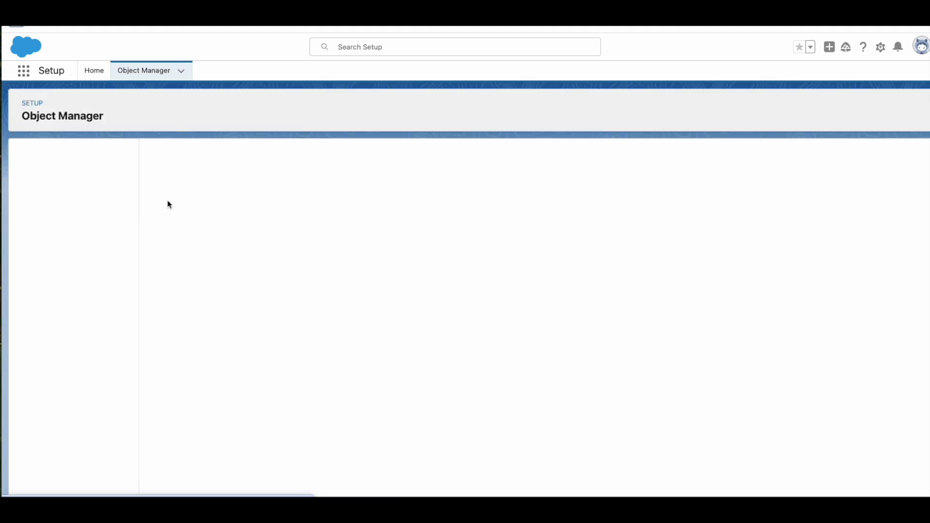
left_click(396, 177)
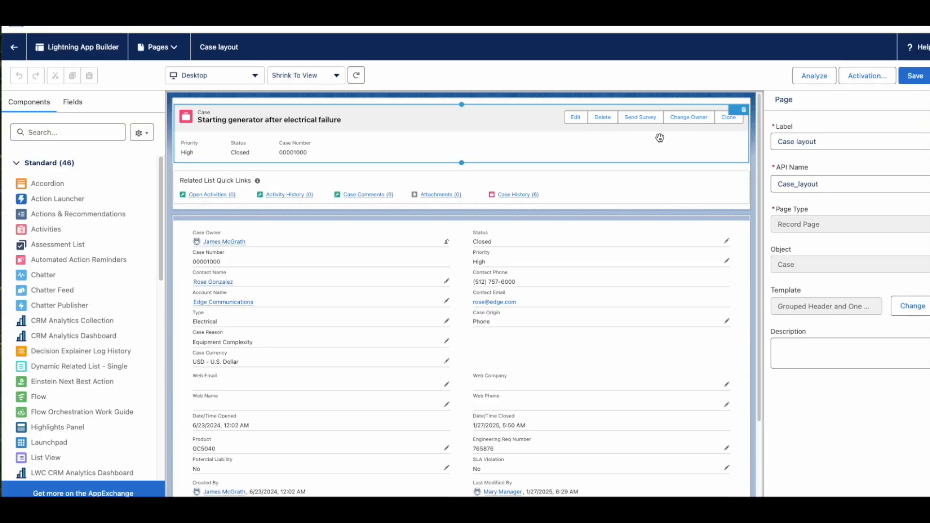
Start an Advanced visibility filter for the Send Survey action in the page's Highlights Panel.
left_click(642, 138)
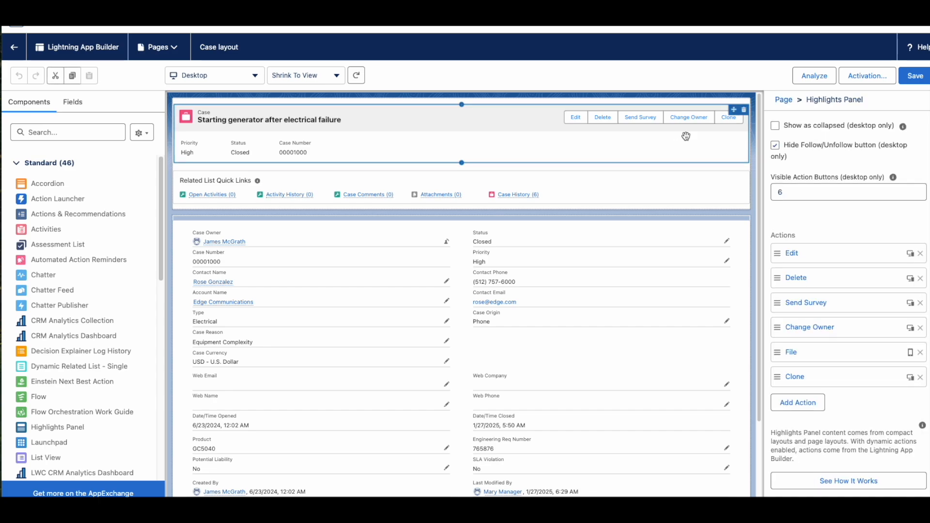
left_click(839, 305)
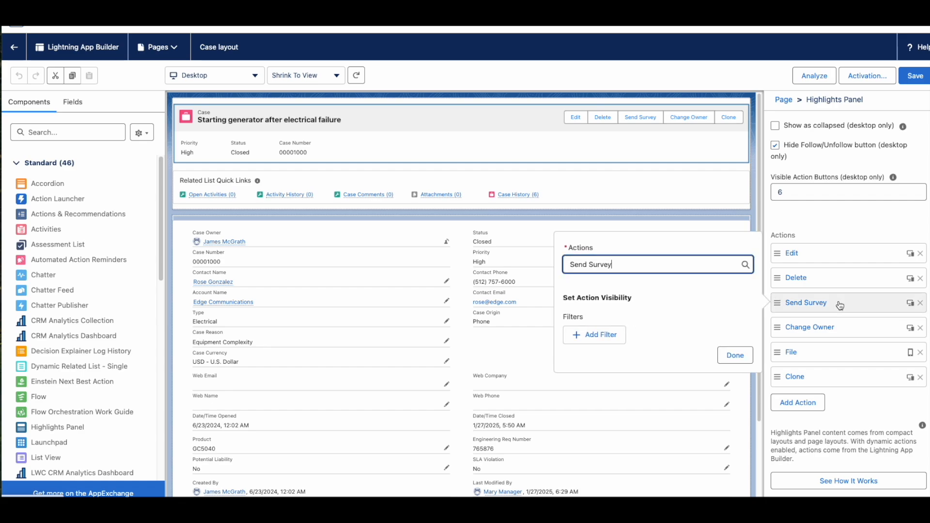
left_click(608, 342)
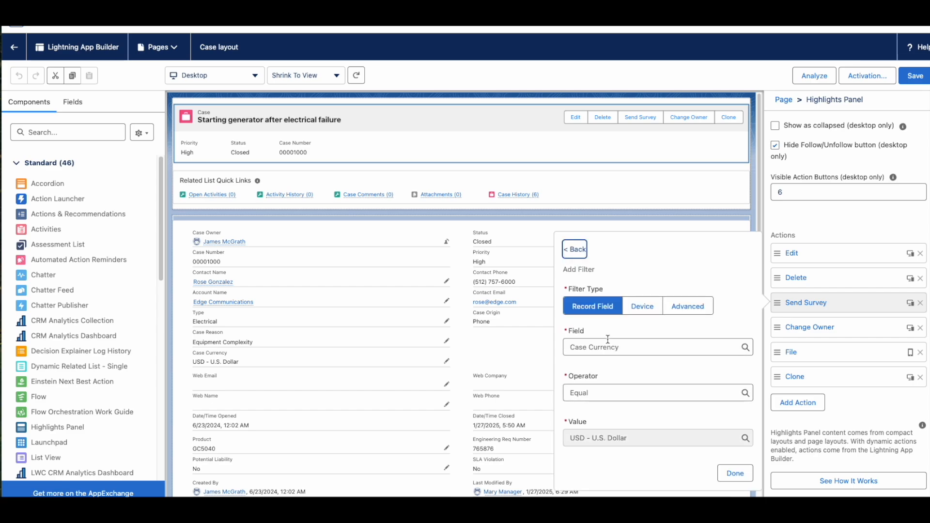
left_click(688, 309)
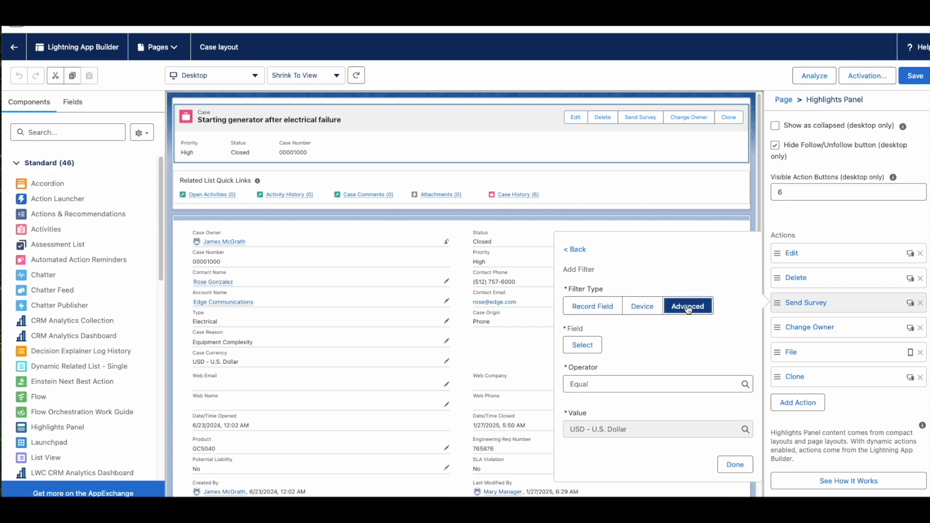
Set the filter's field to Permissions > Custom Permission > Newco_Send_Survey.
left_click(581, 346)
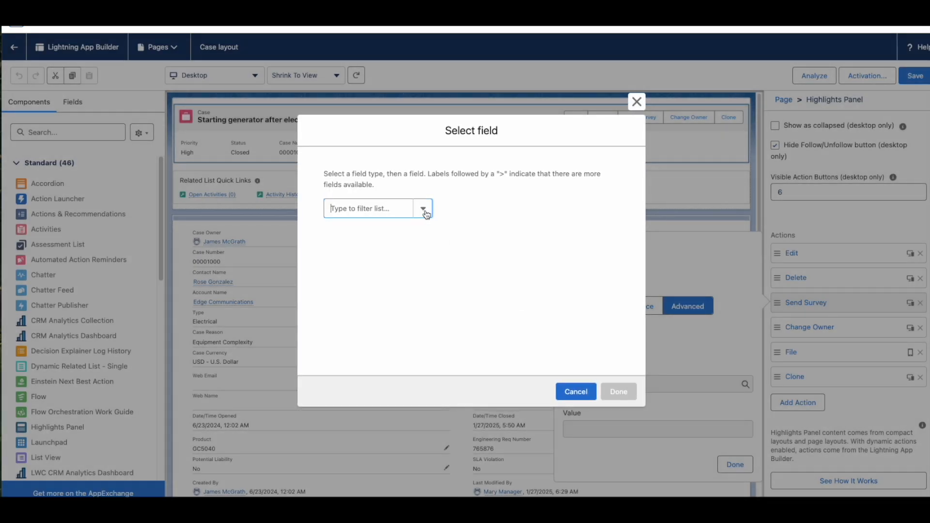
left_click(423, 210)
left_click(370, 262)
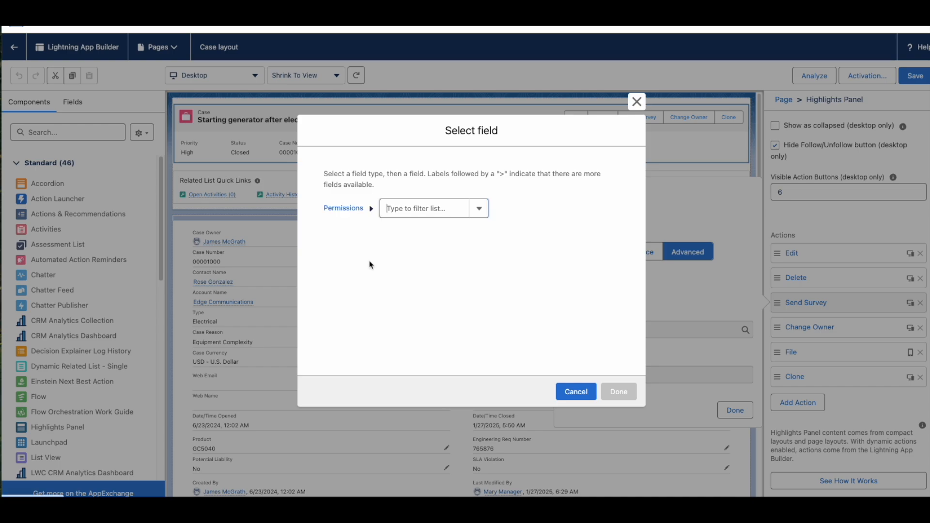
left_click(479, 209)
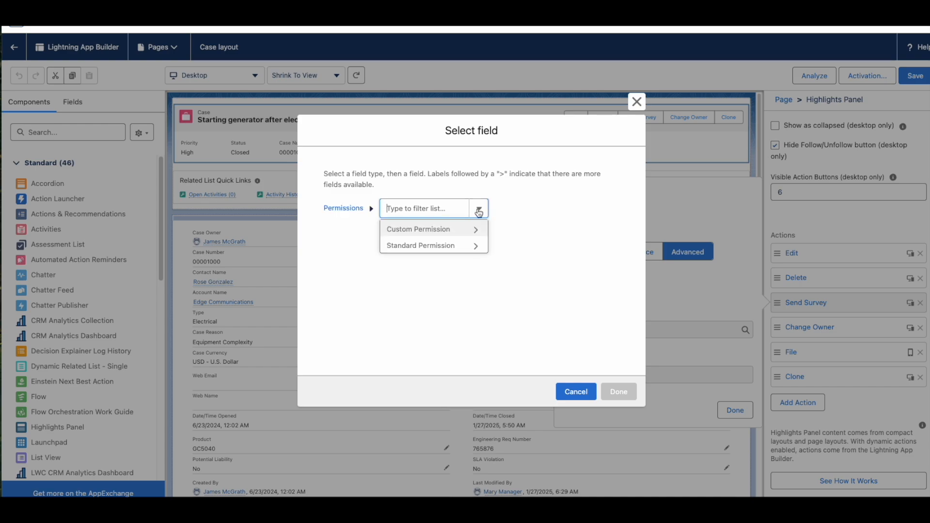
left_click(448, 229)
left_click(557, 209)
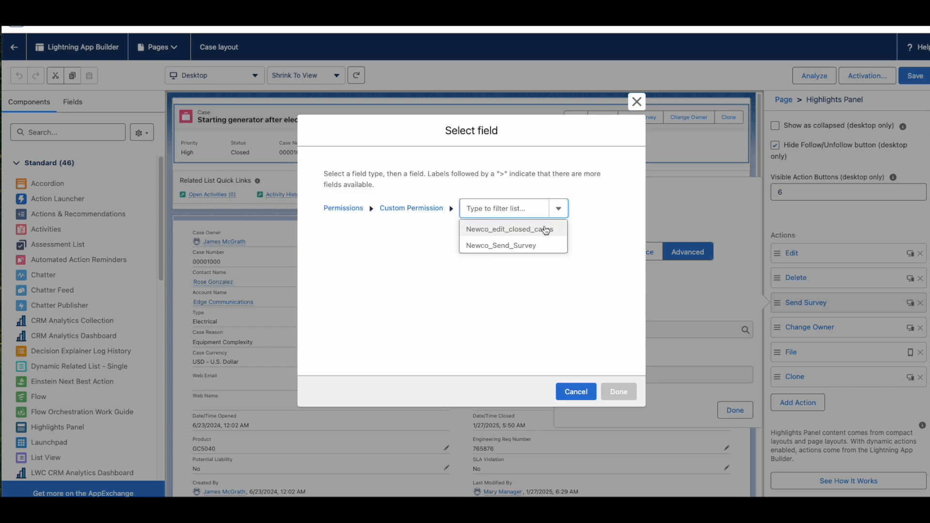
left_click(524, 246)
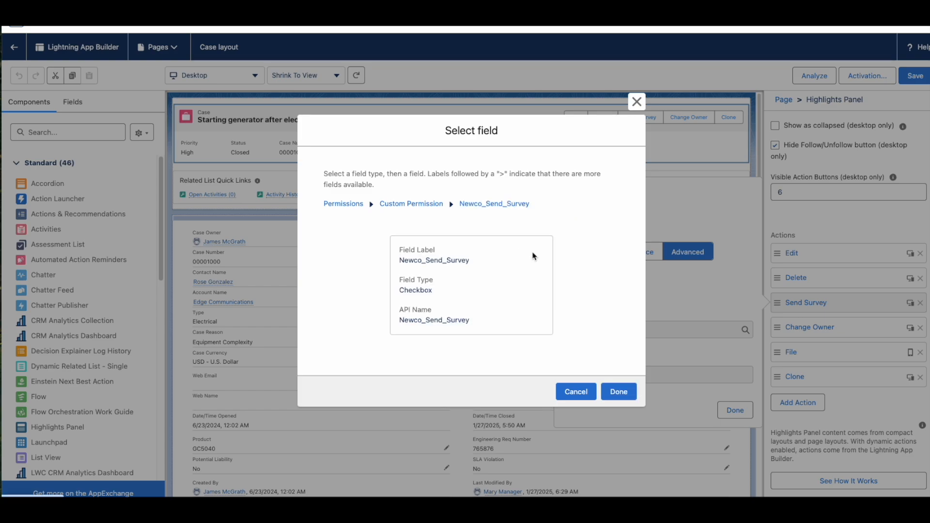
left_click(618, 391)
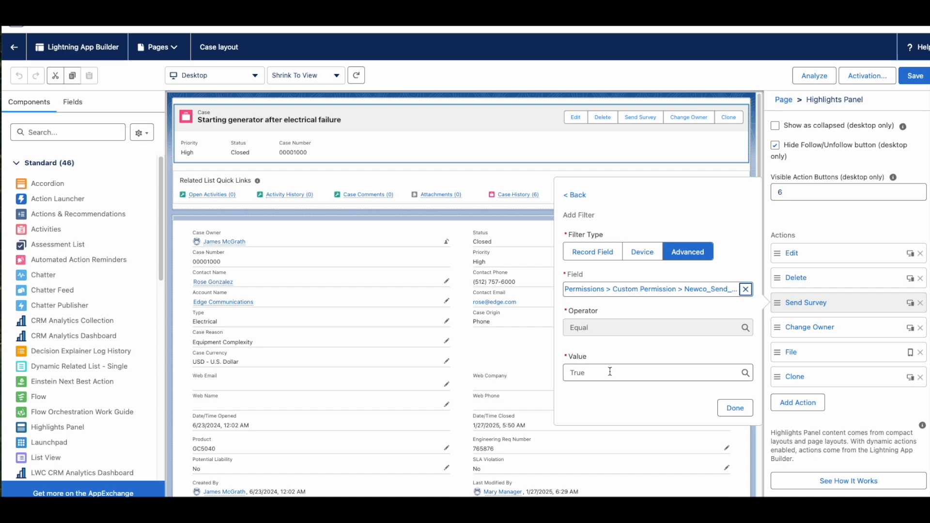
Apply the Newco_Send_Survey Equal True filter to the Send Survey action and save the record page.
left_click(733, 408)
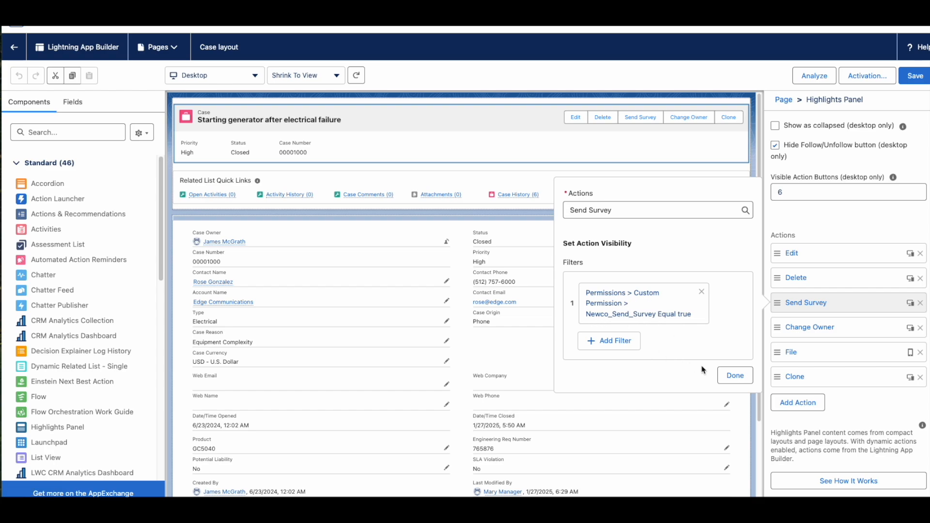
left_click(736, 376)
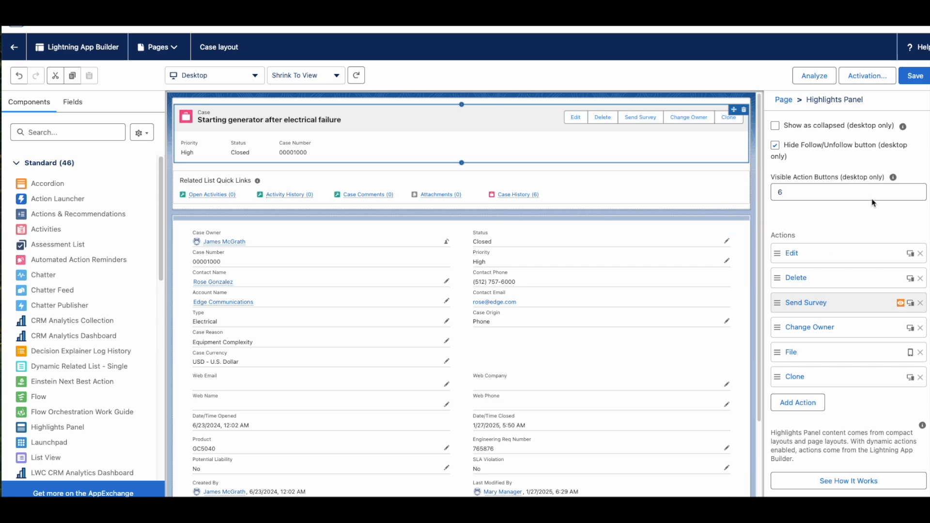
left_click(913, 76)
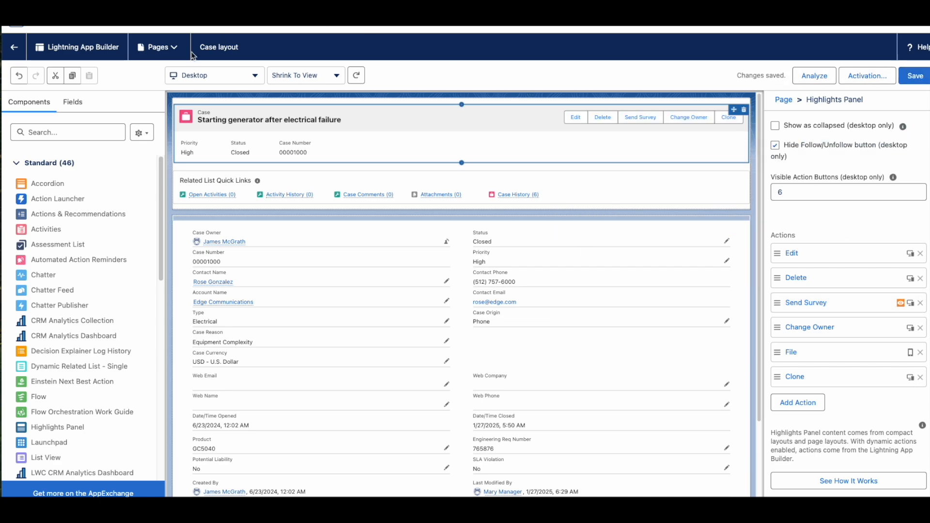
Leave the page builder, switch to the Service app and open the closed case "Starting generator after electrical failure".
left_click(17, 50)
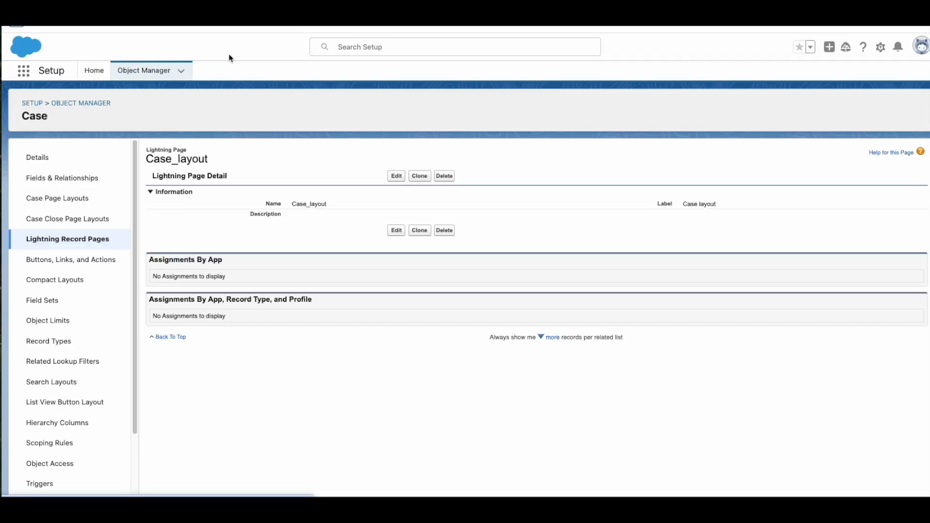
left_click(23, 70)
left_click(46, 156)
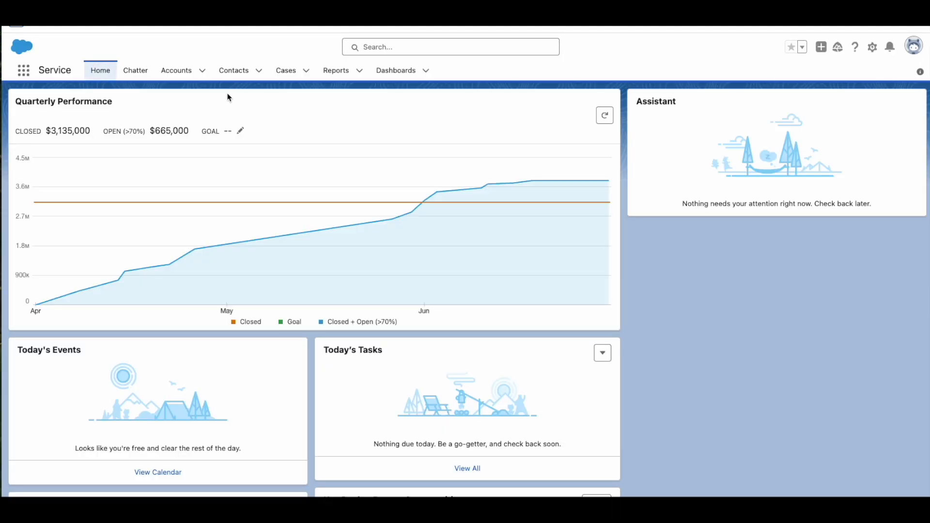
left_click(286, 70)
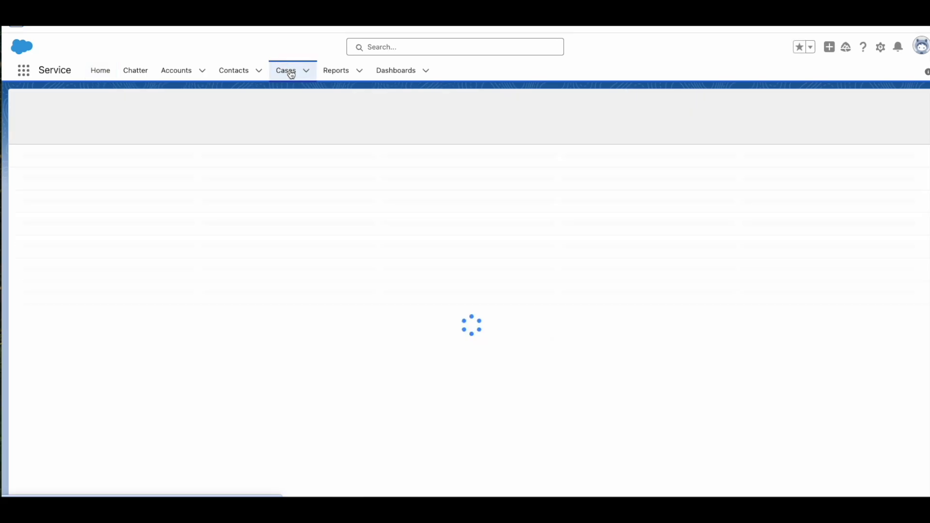
left_click(80, 174)
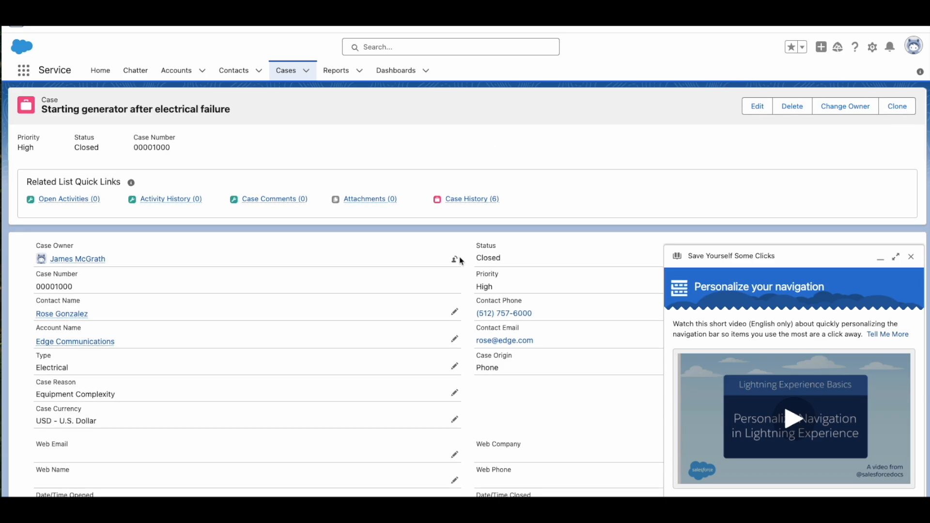
Try to save the closed case's Description as "sample comment now!" and cancel the edit.
scroll(460, 262, "down", 2)
left_click(910, 257)
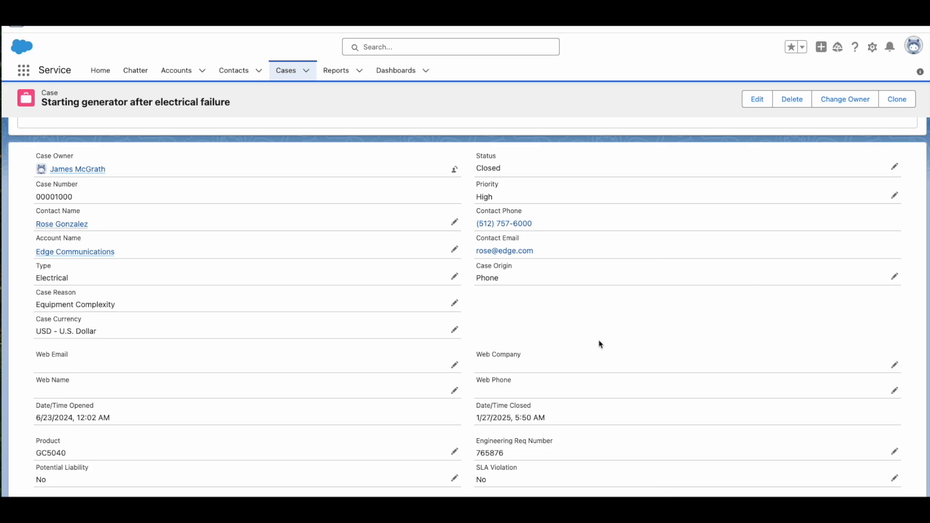
scroll(376, 359, "down", 3)
scroll(375, 359, "up", 5)
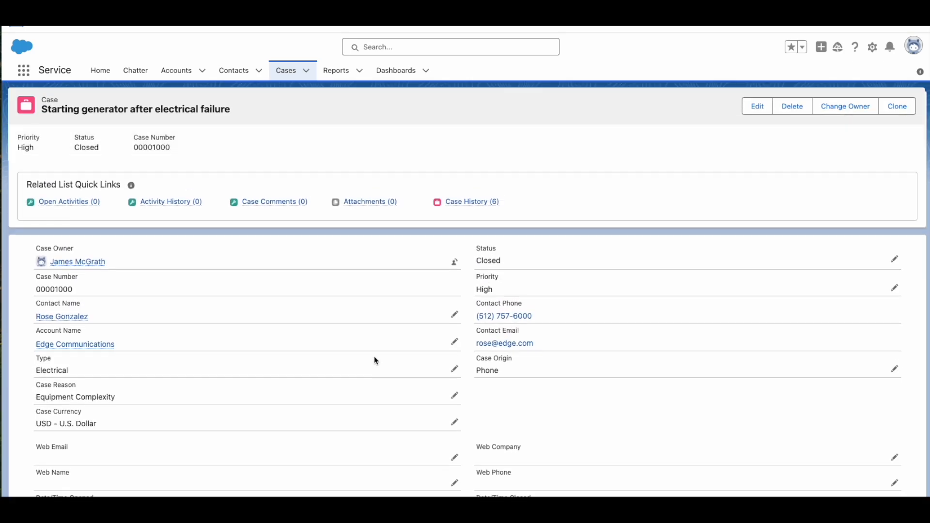
scroll(331, 356, "down", 5)
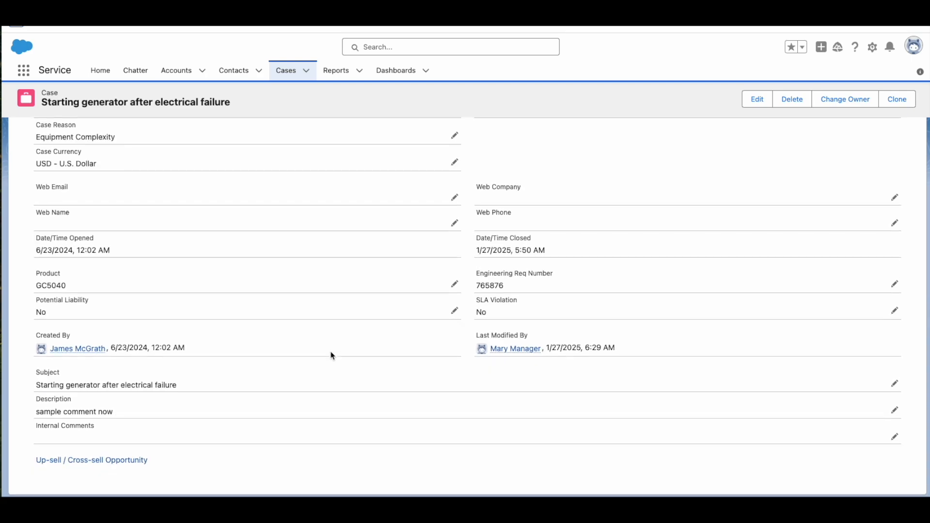
left_click(894, 414)
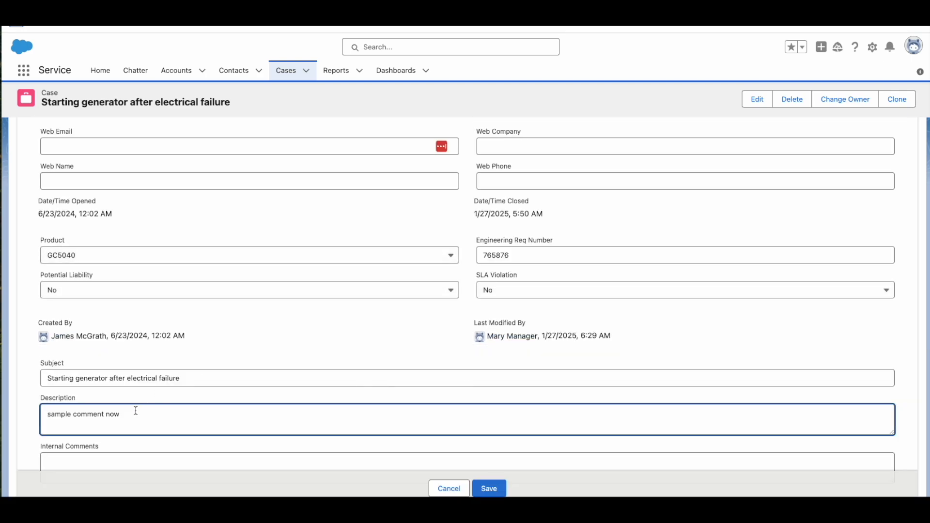
type("!")
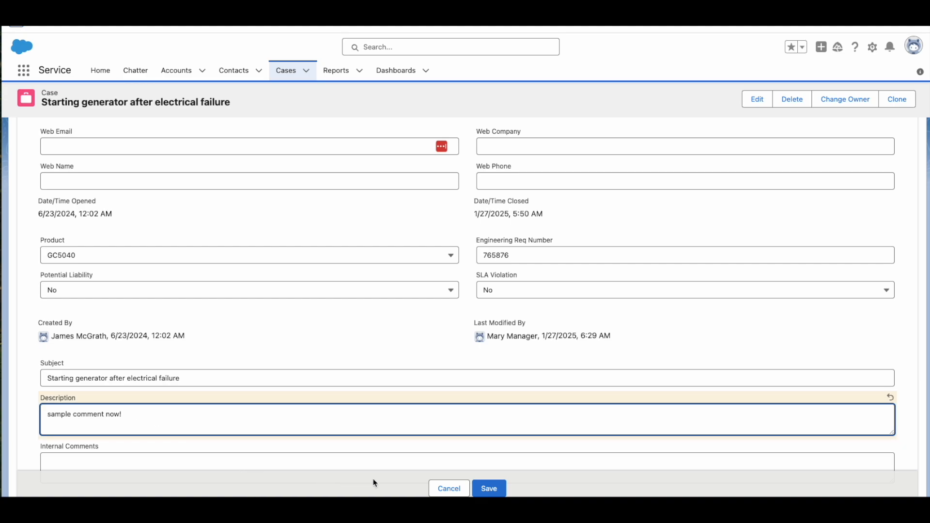
left_click(489, 488)
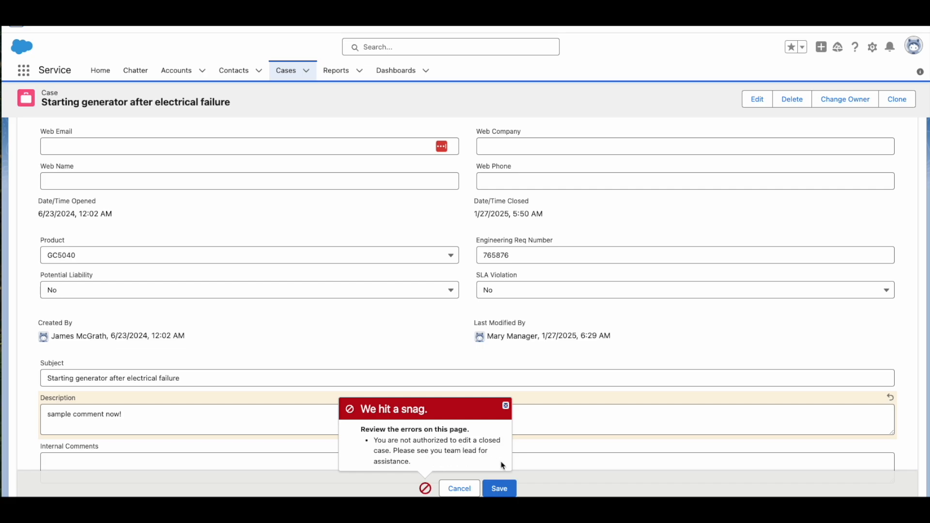
left_click(494, 489)
left_click(459, 488)
Find the manager's user record in Setup and review its permission set assignments.
scroll(482, 302, "up", 10)
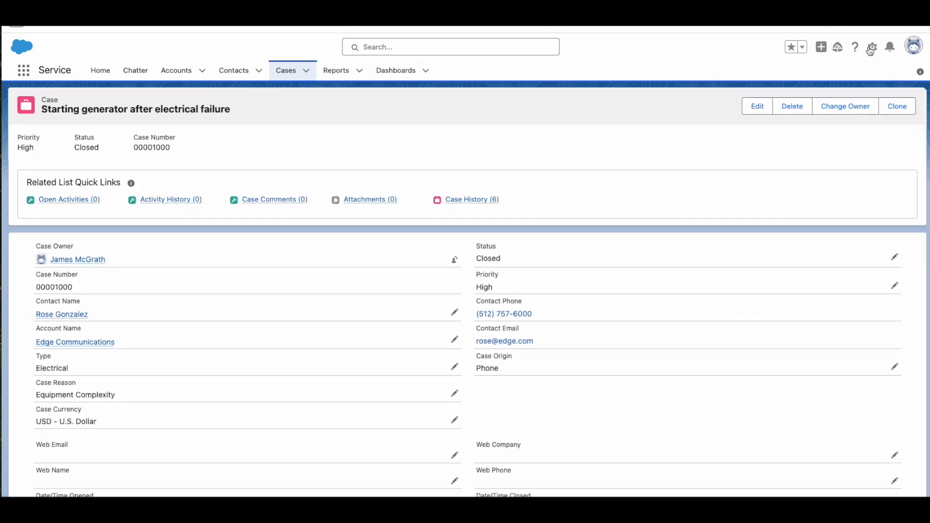
left_click(872, 47)
left_click(839, 109)
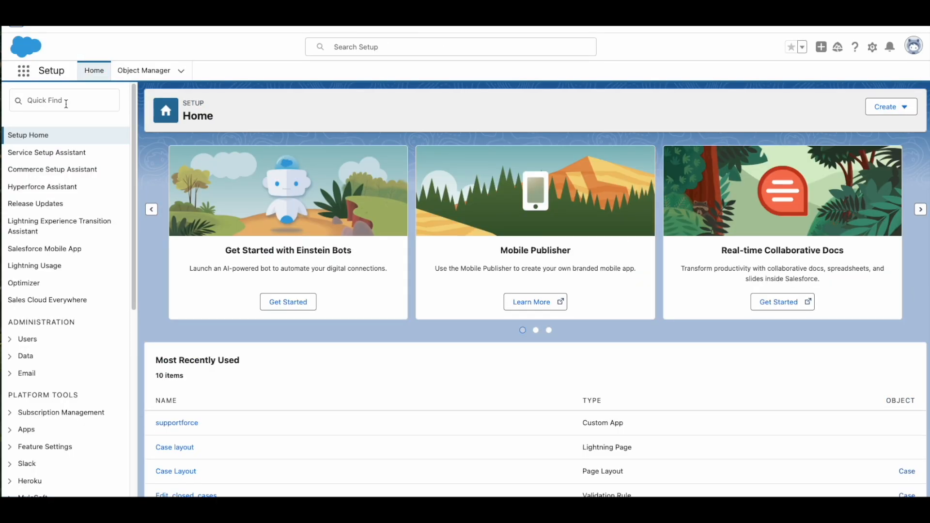
left_click(65, 103)
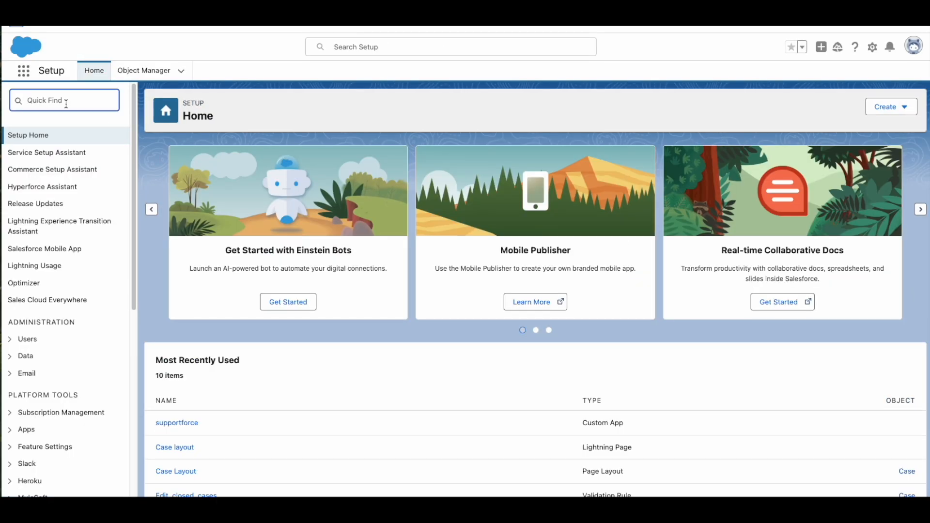
left_click(348, 41)
type("mar")
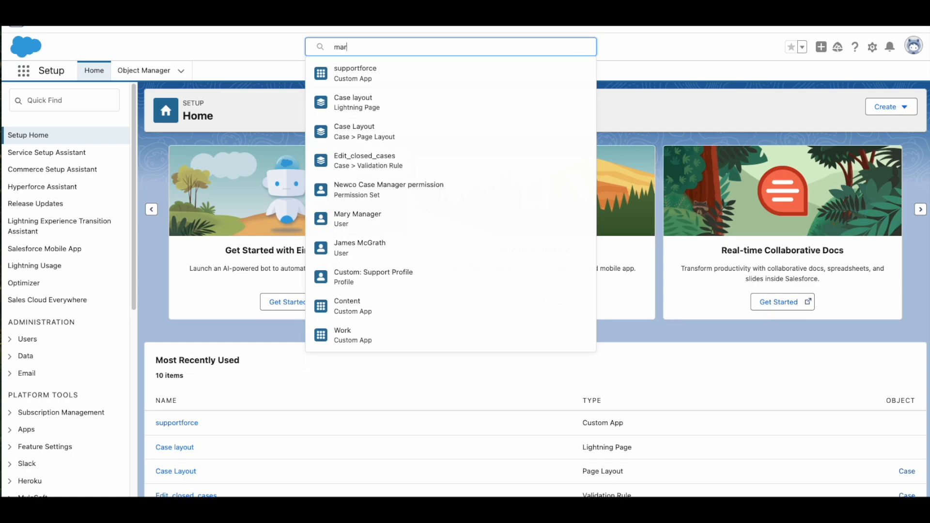
type("y")
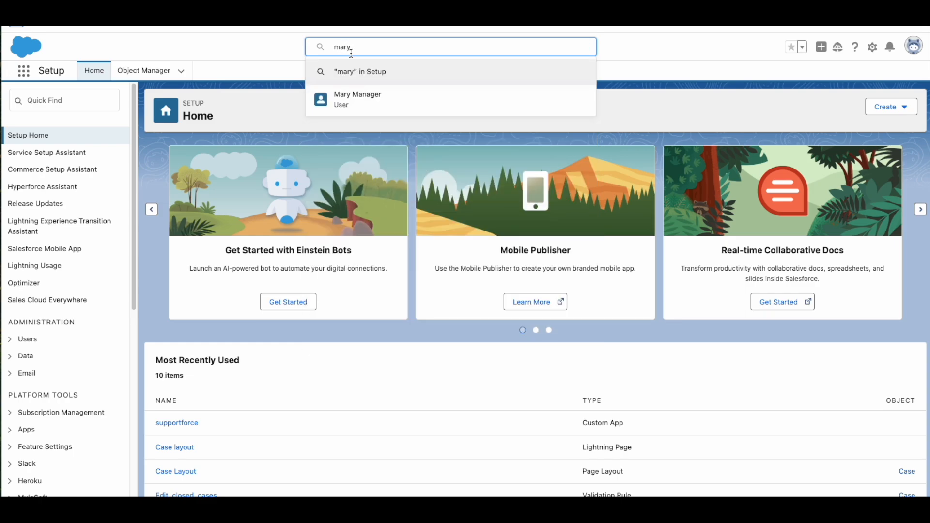
left_click(348, 100)
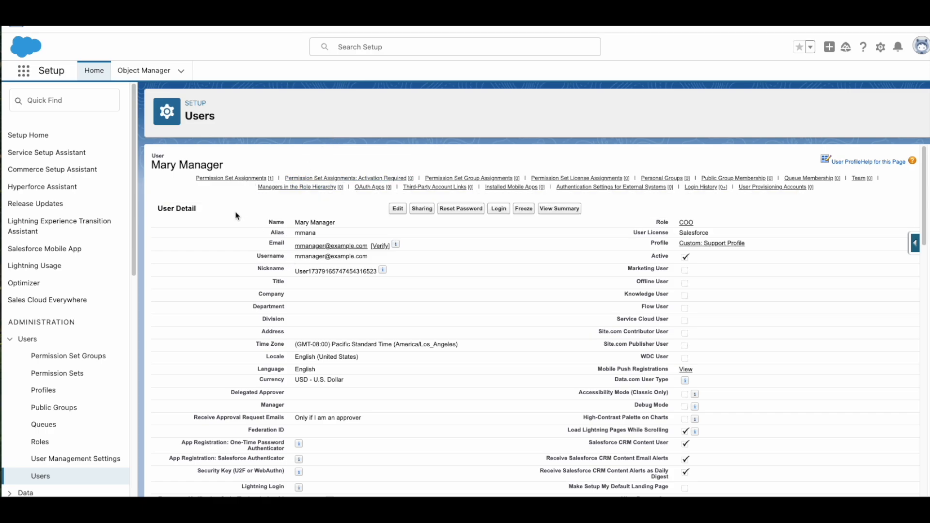
left_click(224, 178)
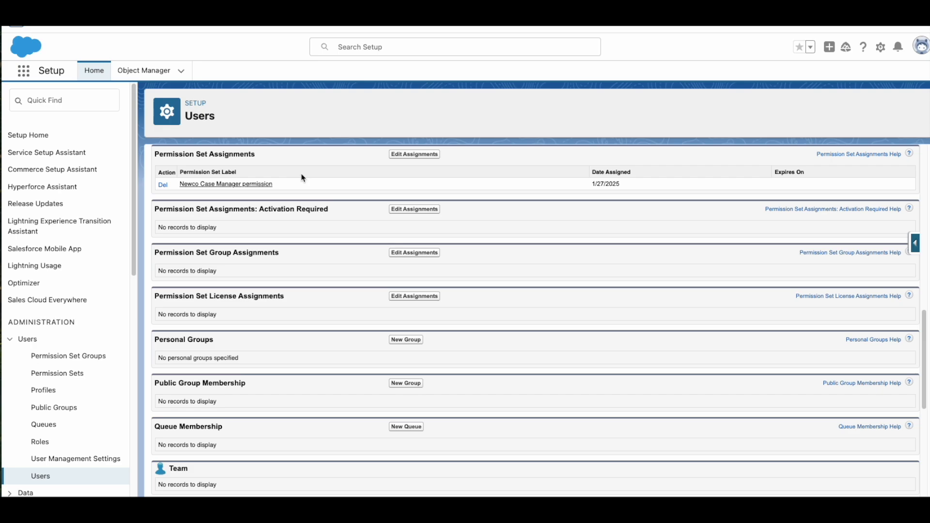
scroll(324, 215, "up", 15)
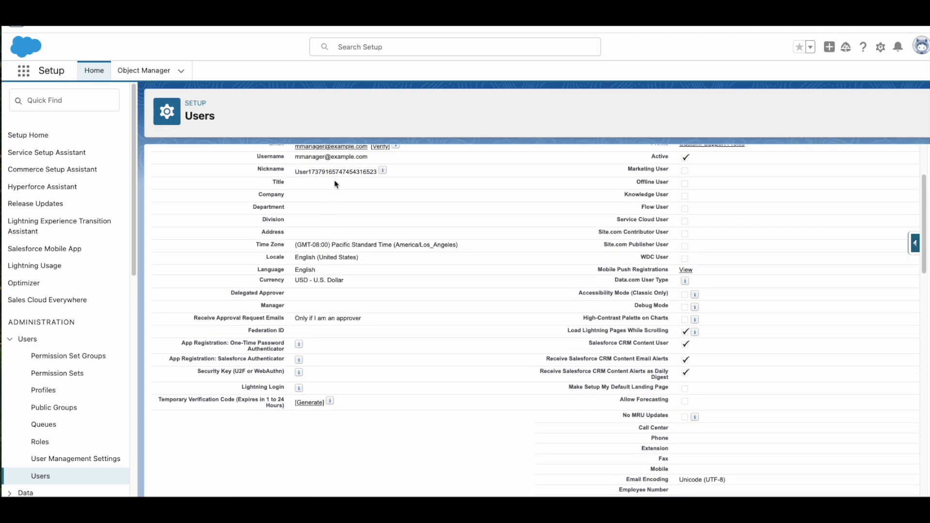
Log in as the manager user and open the closed case "Starting generator after electrical failure".
mouse_move(489, 183)
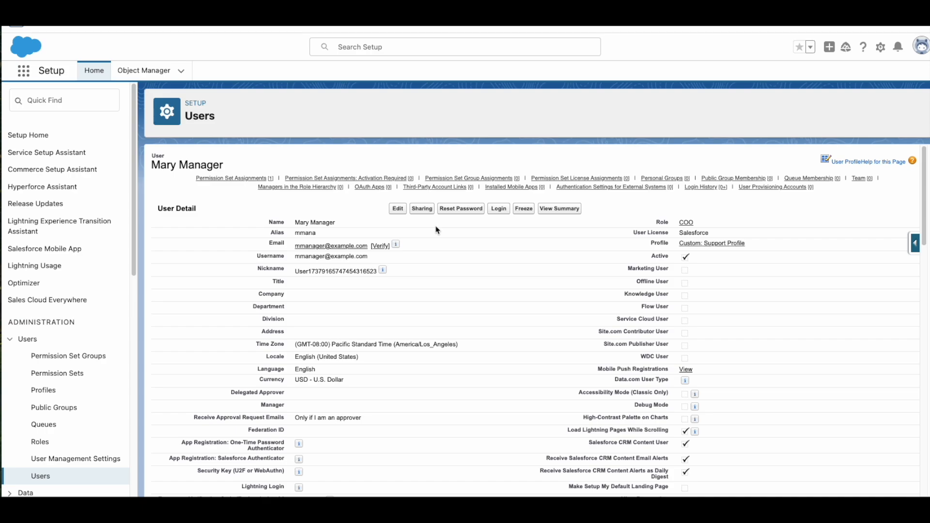
left_click(498, 213)
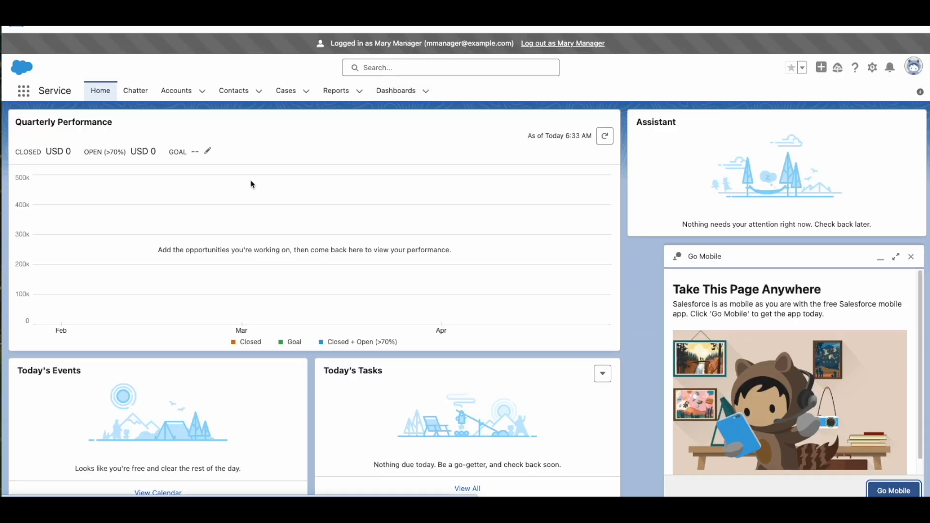
left_click(288, 96)
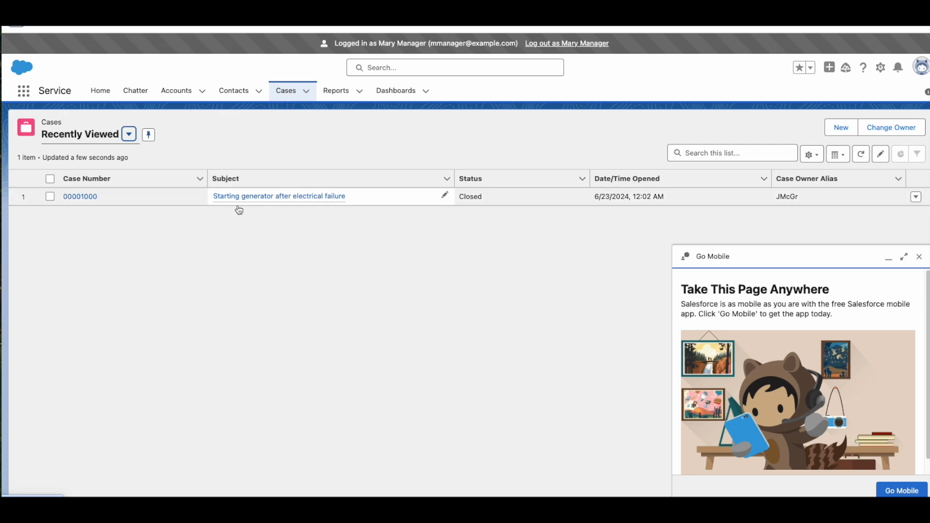
left_click(85, 197)
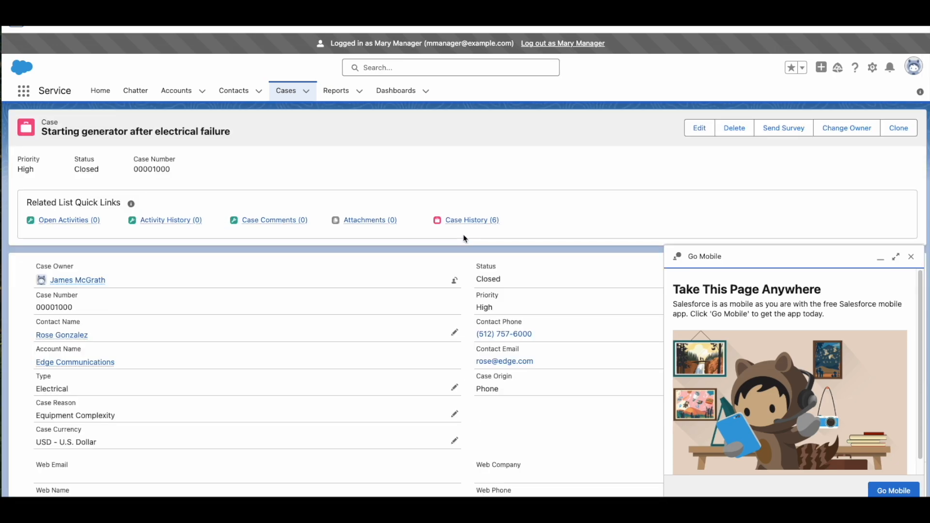
Dismiss the Go Mobile prompt, change the closed case's Description to "sample comment now !!" and save it.
left_click(911, 257)
scroll(550, 326, "down", 5)
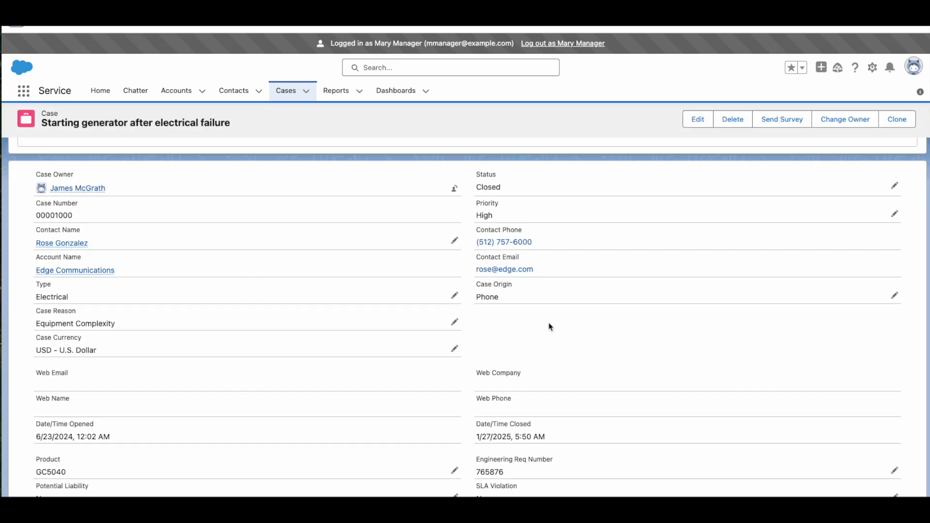
scroll(550, 327, "down", 2)
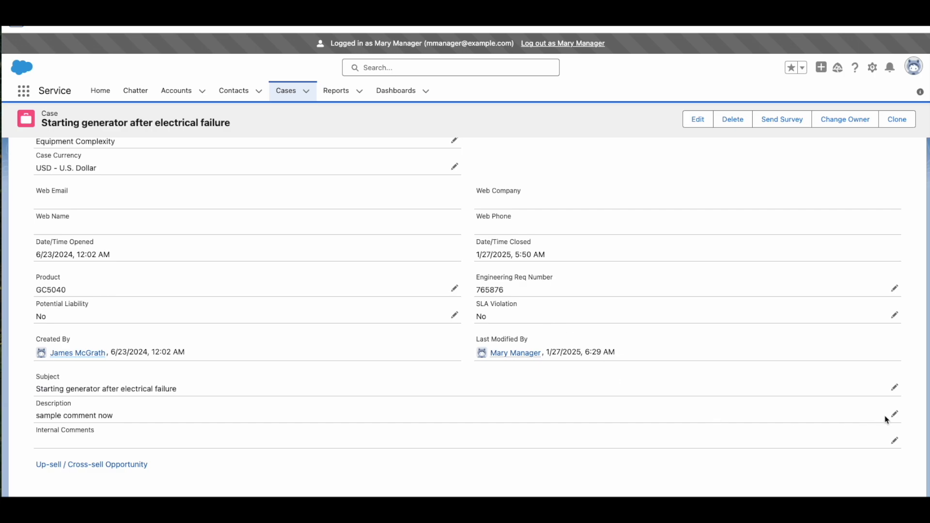
left_click(894, 414)
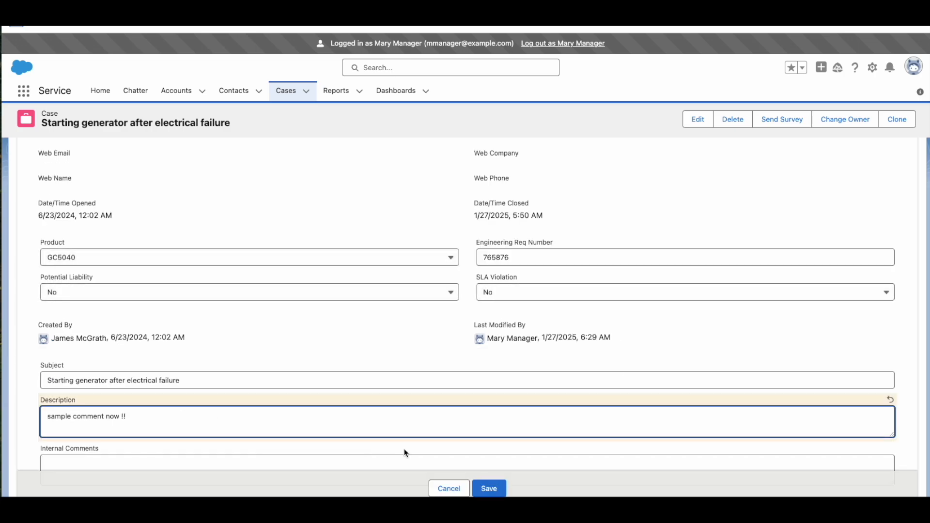
left_click(489, 489)
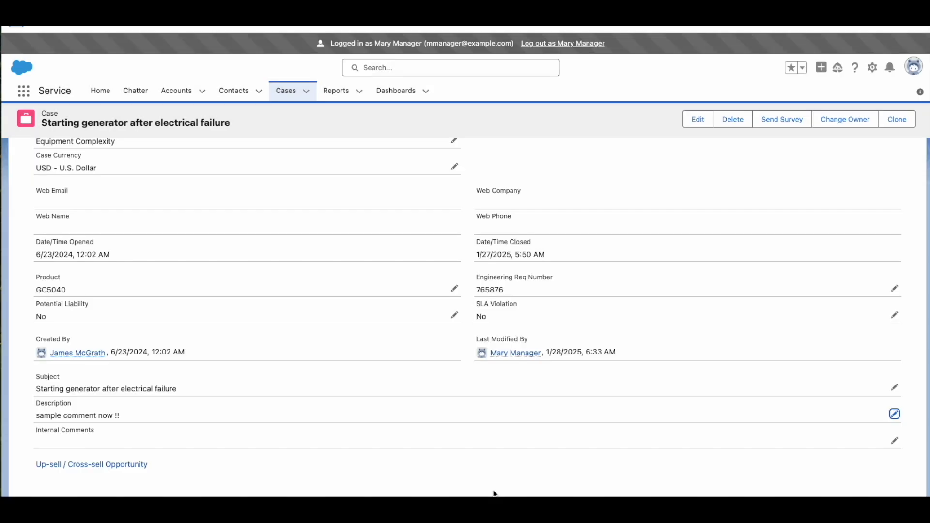
scroll(507, 339, "up", 3)
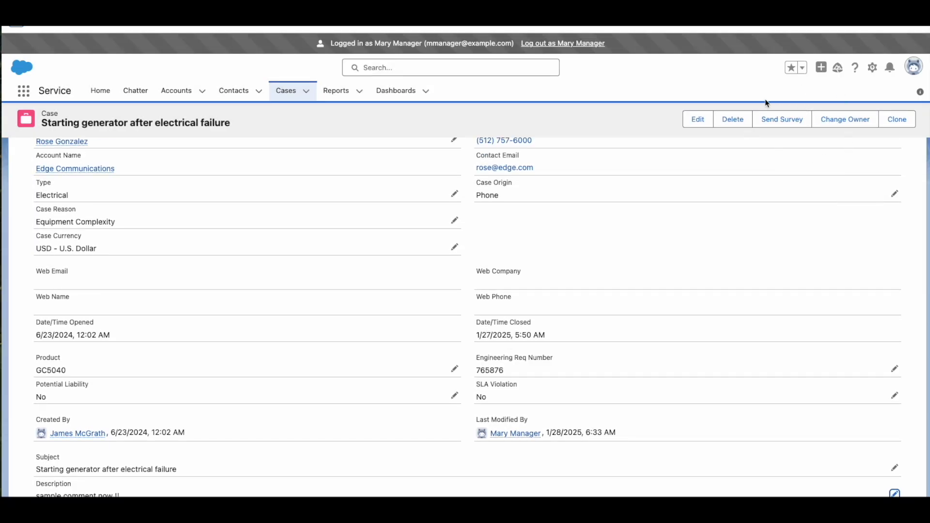
scroll(706, 189, "up", 5)
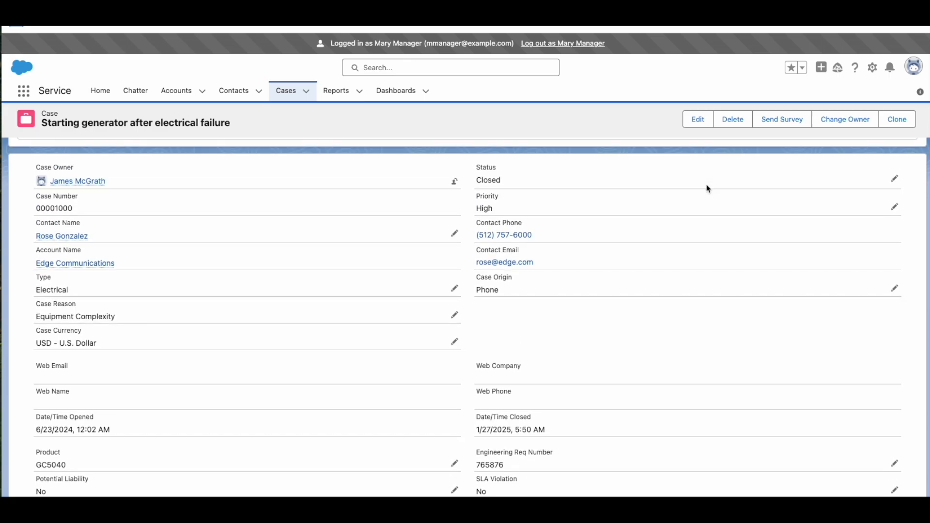